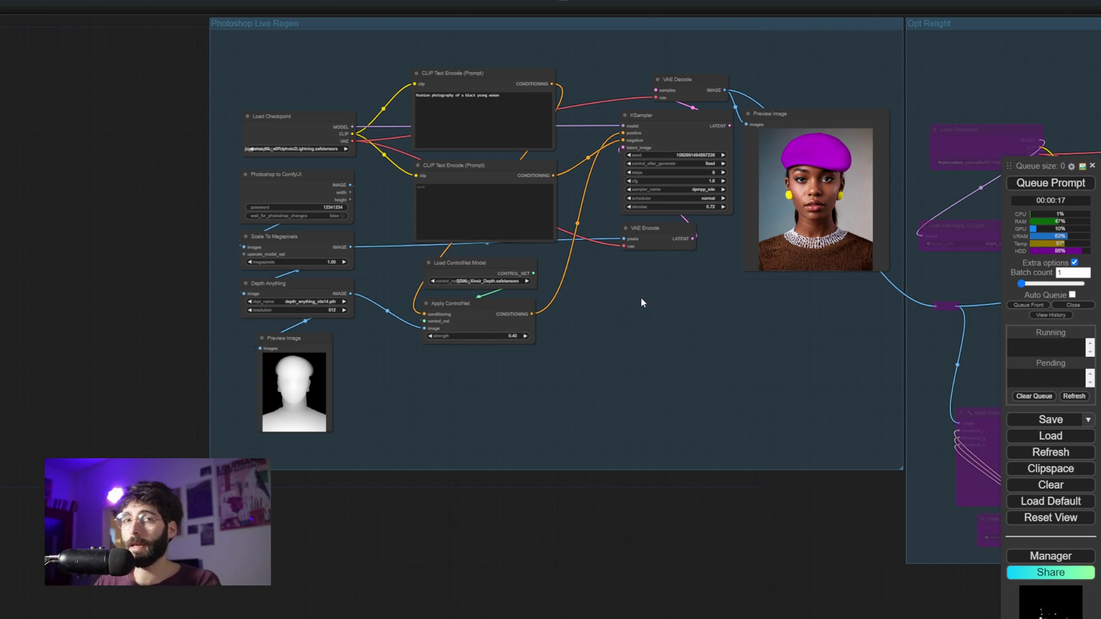
Zoom into the workflow and show the Scale To Megapixels, VAE Encode, Depth Anything, Apply ControlNet and Load Checkpoint connections.
{"action": "left_click_drag", "start_coordinate": [632, 293], "coordinate": [606, 301]}
{"action": "scroll", "coordinate": [606, 302], "scroll_direction": "up", "scroll_amount": 1}
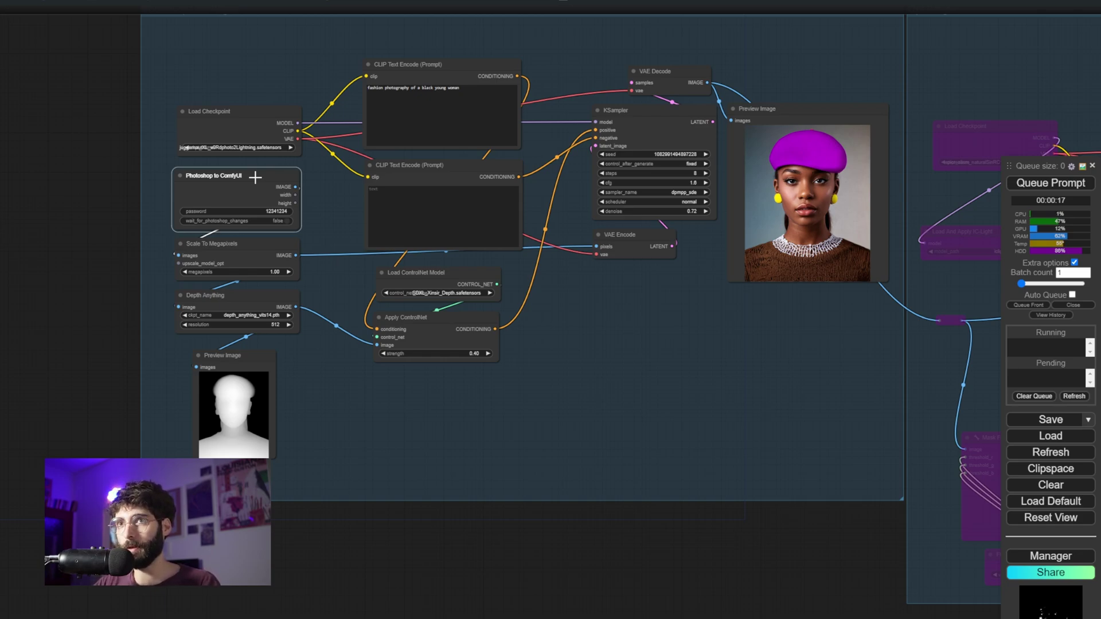
{"action": "left_click", "coordinate": [236, 253]}
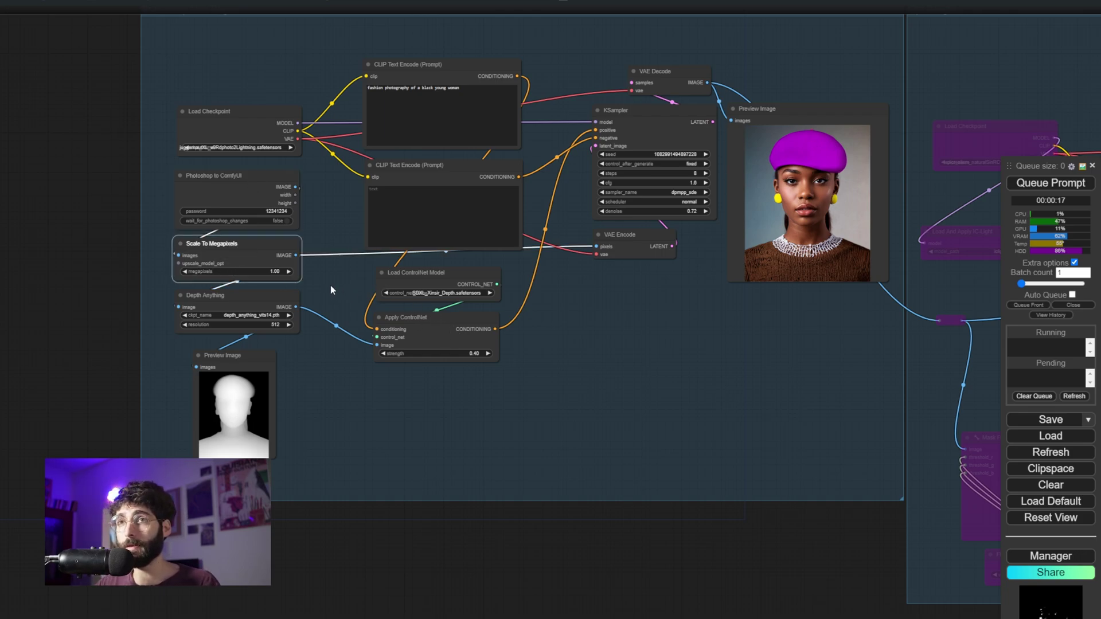
{"action": "left_click", "coordinate": [625, 236]}
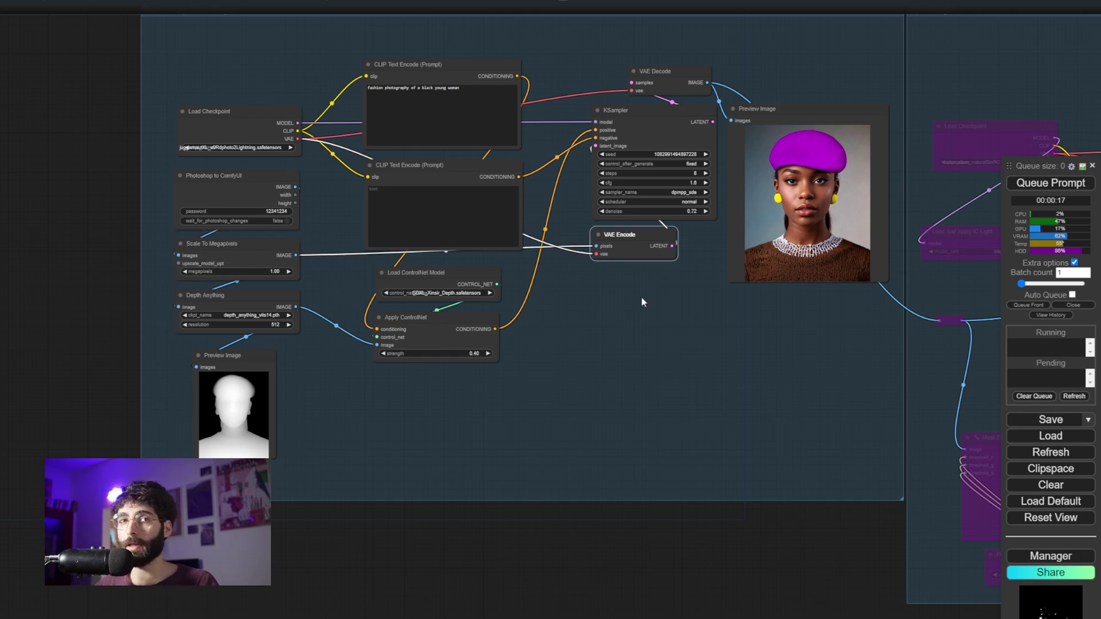
{"action": "left_click", "coordinate": [292, 299]}
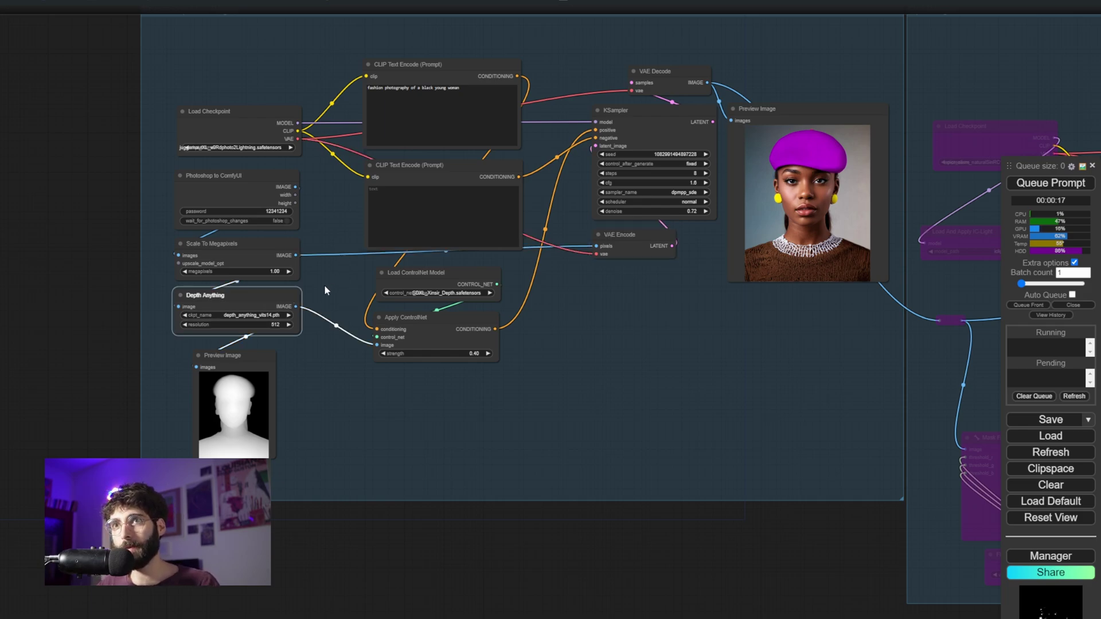
{"action": "left_click", "coordinate": [420, 317]}
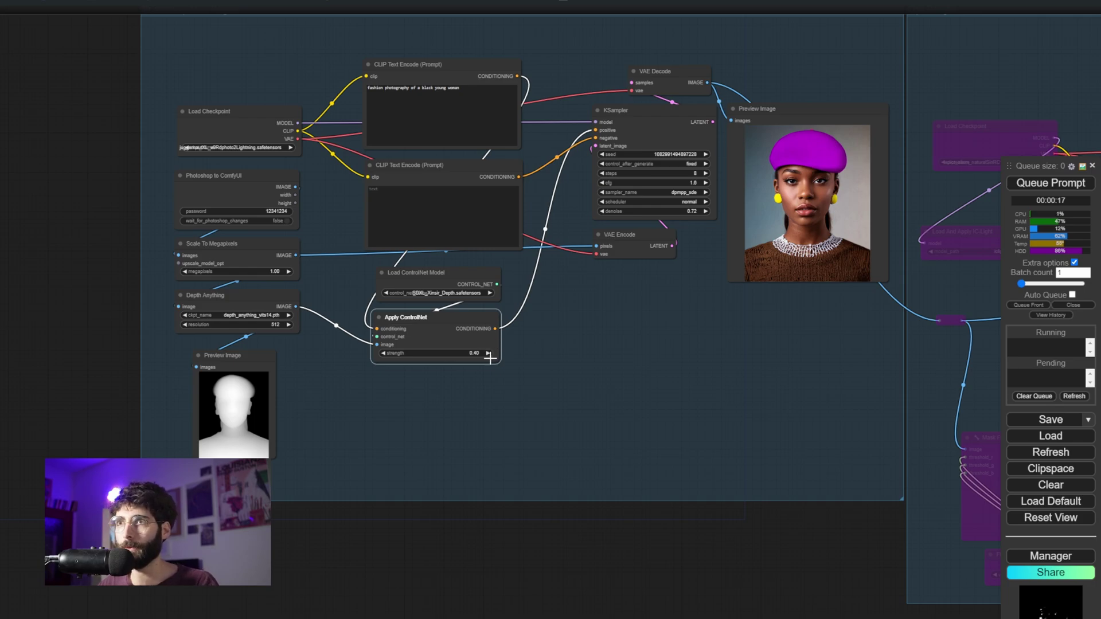
{"action": "left_click", "coordinate": [266, 113]}
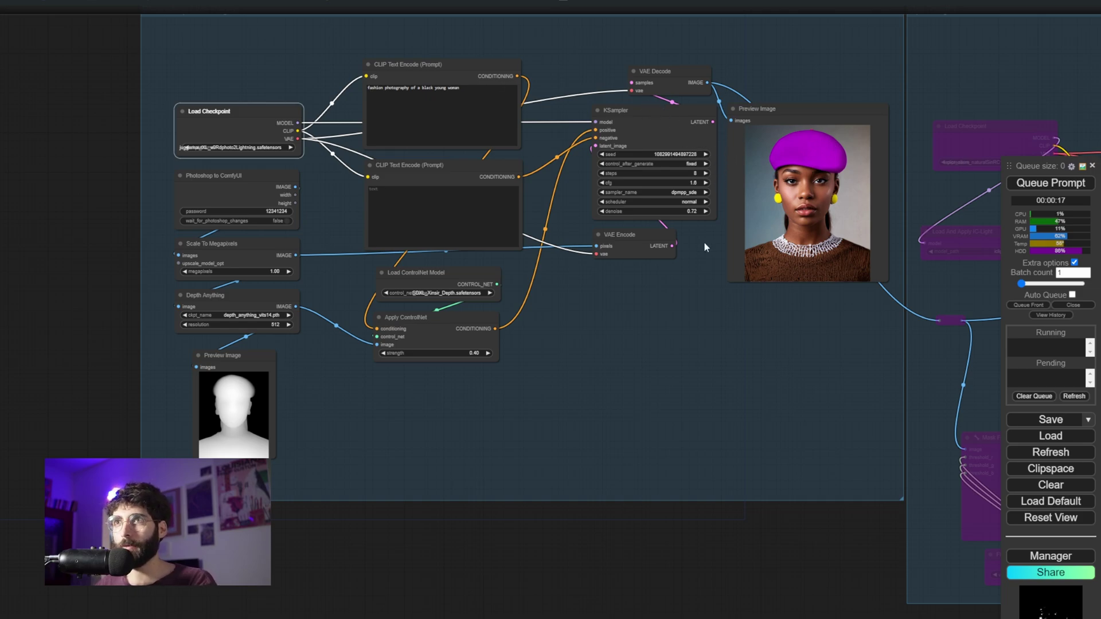
{"action": "left_click", "coordinate": [699, 260]}
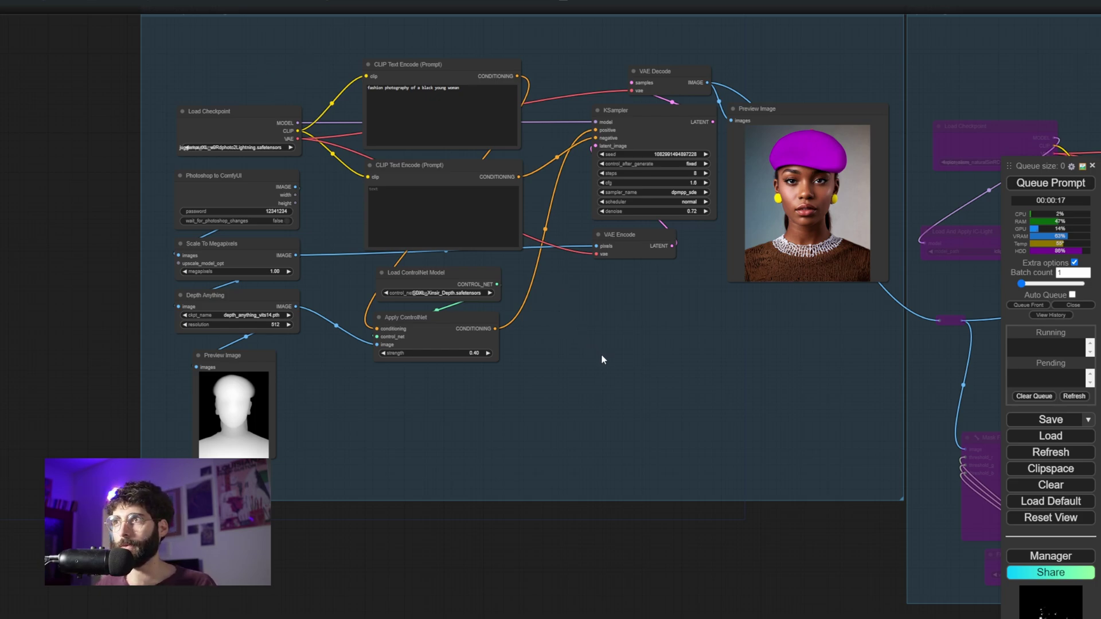
Pick out the Photoshop to ComfyUI node, then open the repository's Forks page.
{"action": "scroll", "coordinate": [609, 414], "scroll_direction": "down", "scroll_amount": 1}
{"action": "left_click", "coordinate": [374, 185]}
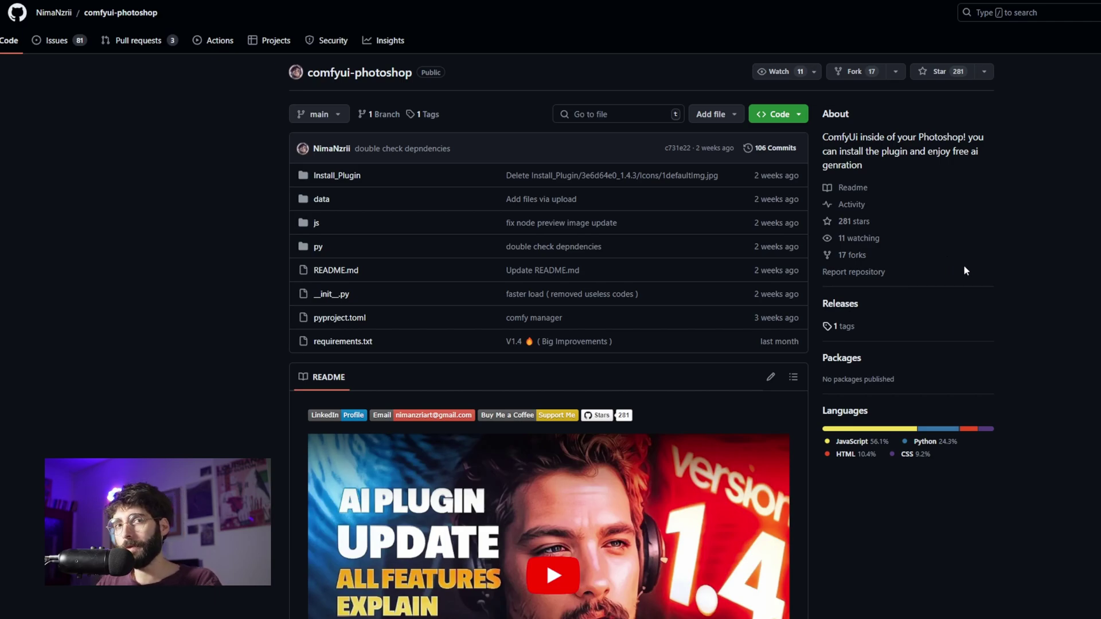
{"action": "left_click", "coordinate": [856, 256]}
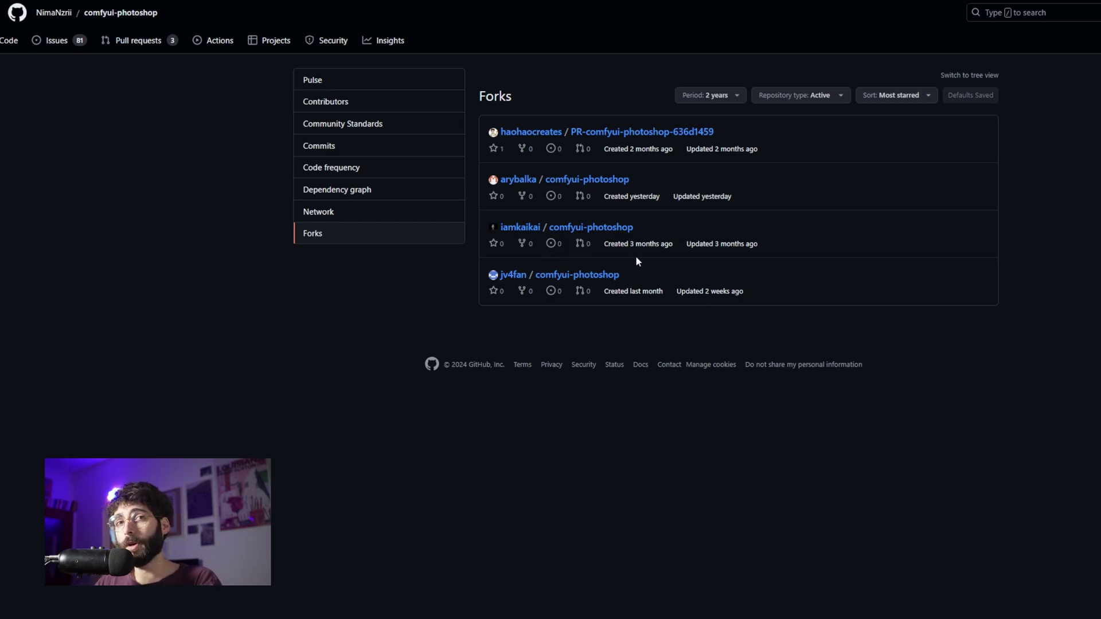
Open the third listed fork and copy its HTTPS clone URL from the Code menu.
{"action": "left_click", "coordinate": [609, 229]}
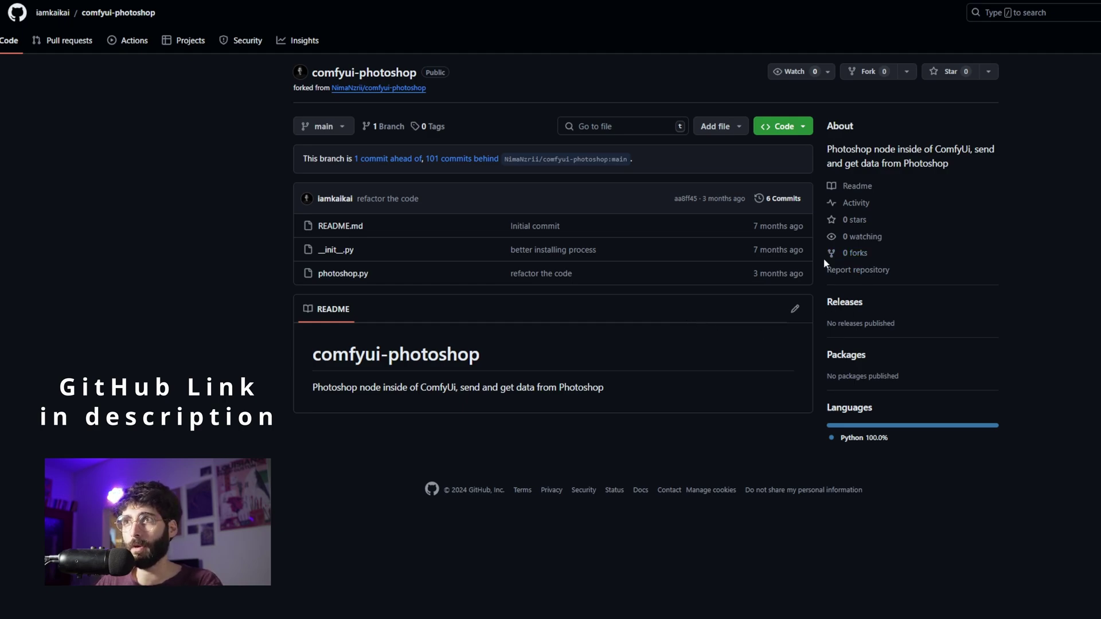
{"action": "left_click", "coordinate": [802, 127]}
{"action": "left_click", "coordinate": [794, 228]}
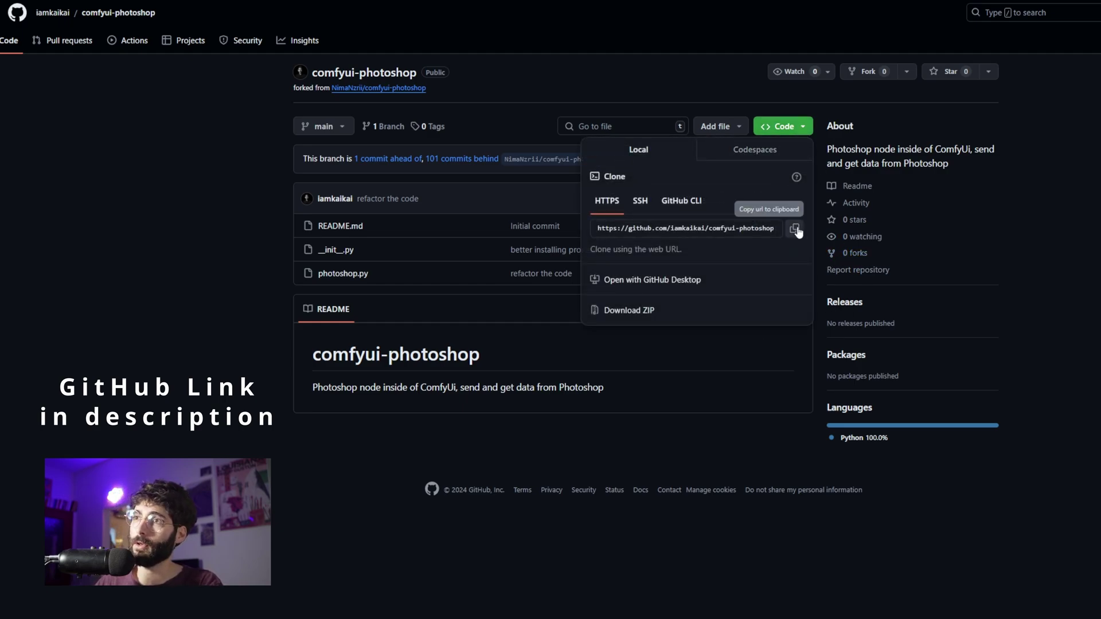
{"action": "left_click", "coordinate": [722, 444]}
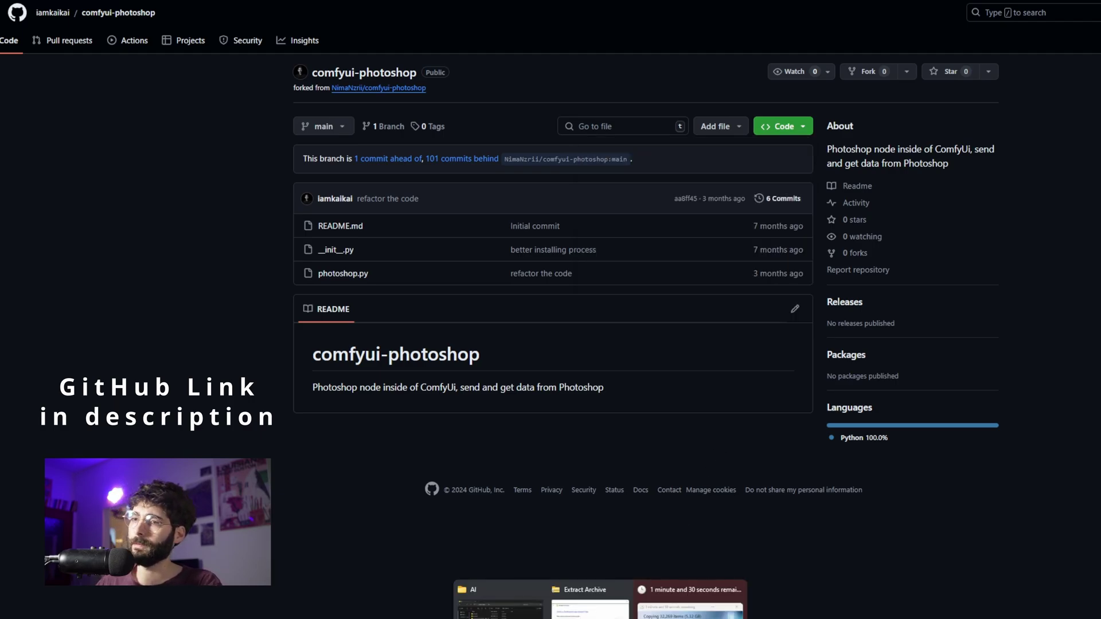
Open a PowerShell terminal inside the ComfyUI custom_nodes folder.
{"action": "left_click", "coordinate": [677, 605]}
{"action": "double_click", "coordinate": [574, 288]}
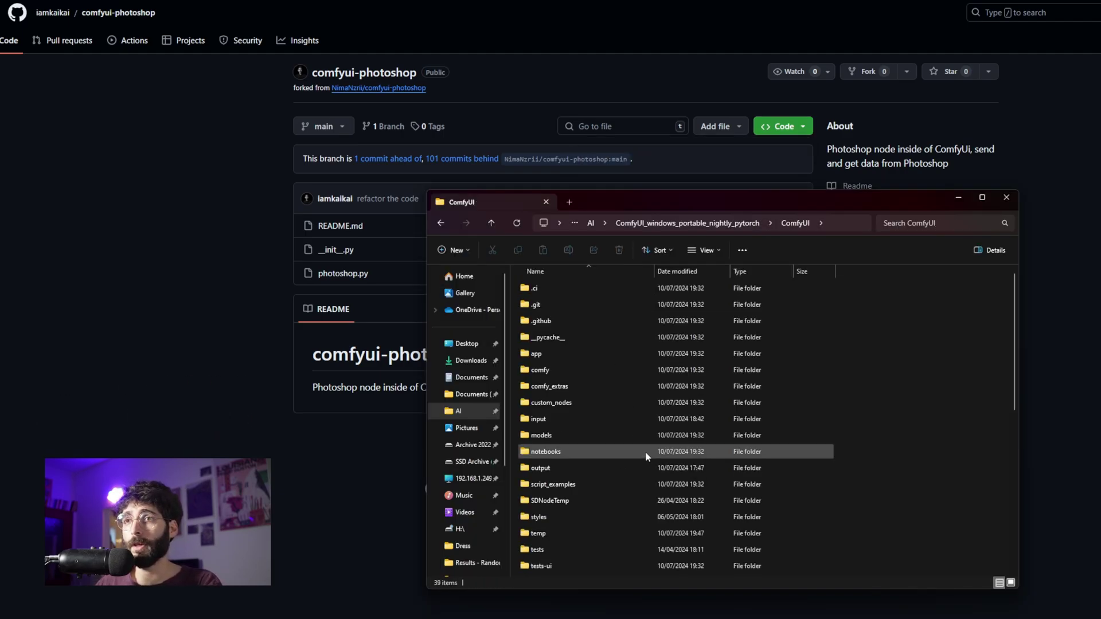
{"action": "double_click", "coordinate": [598, 404]}
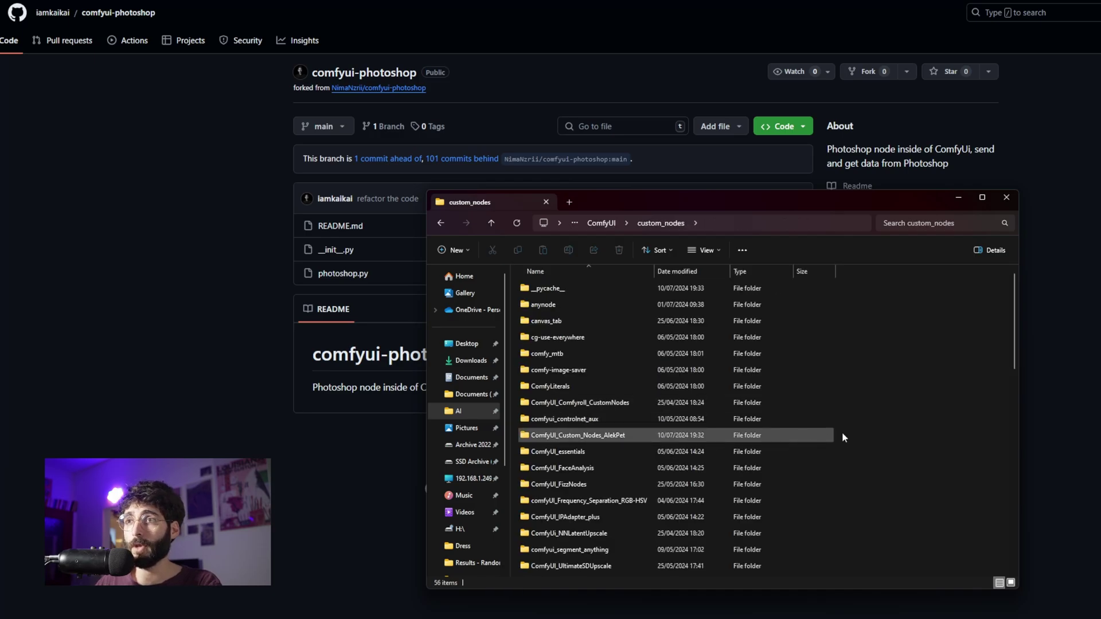
{"action": "right_click", "coordinate": [852, 386]}
{"action": "left_click", "coordinate": [871, 509]}
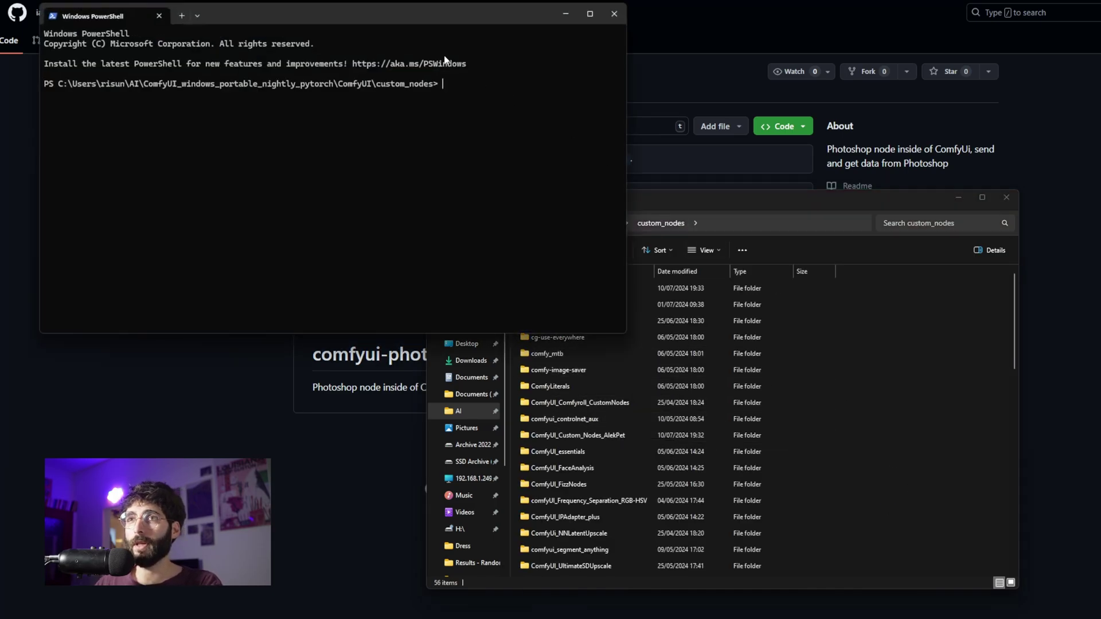
{"action": "left_click_drag", "start_coordinate": [425, 25], "coordinate": [522, 196]}
Run git clone with the pasted fork URL, which reports the folder already exists.
{"action": "type", "text": "git "}
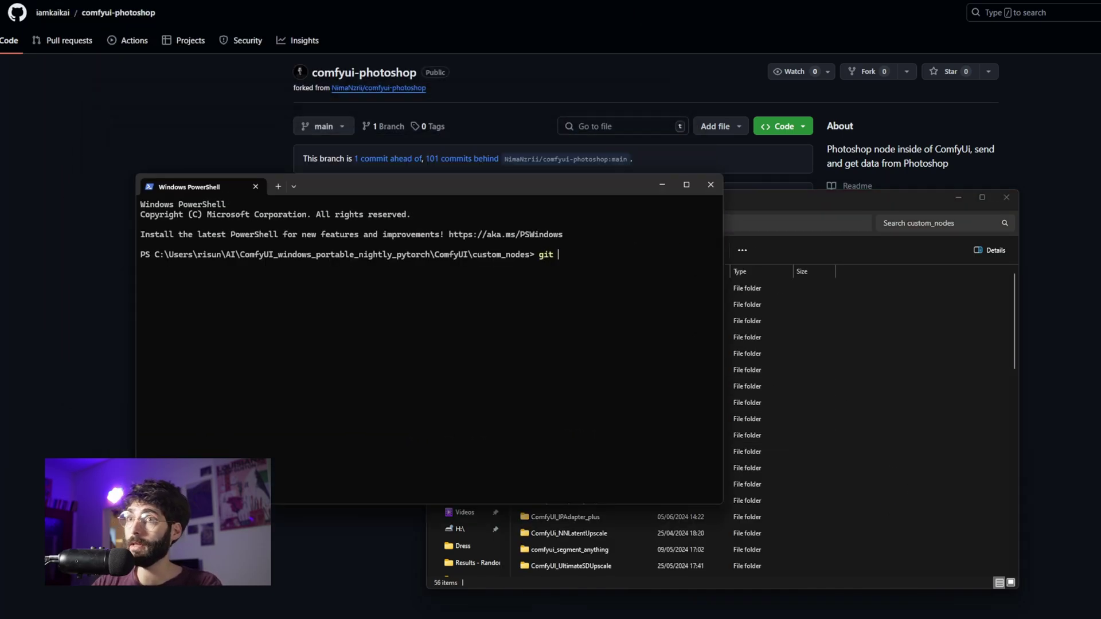
{"action": "type", "text": "clone"}
{"action": "key", "text": "ctrl+v"}
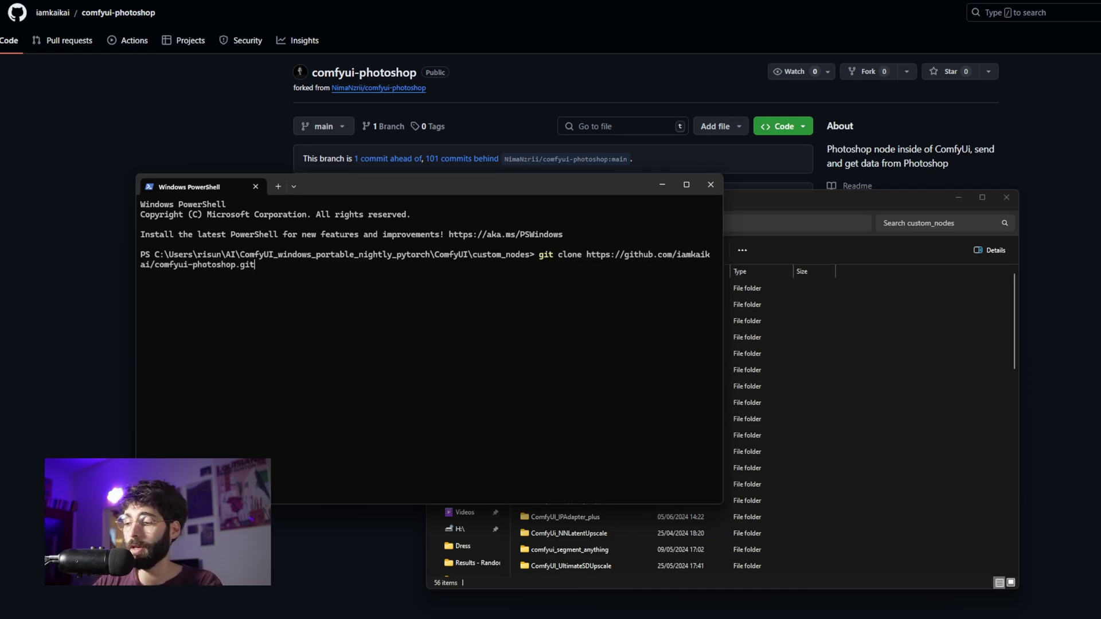
{"action": "key", "text": "Return"}
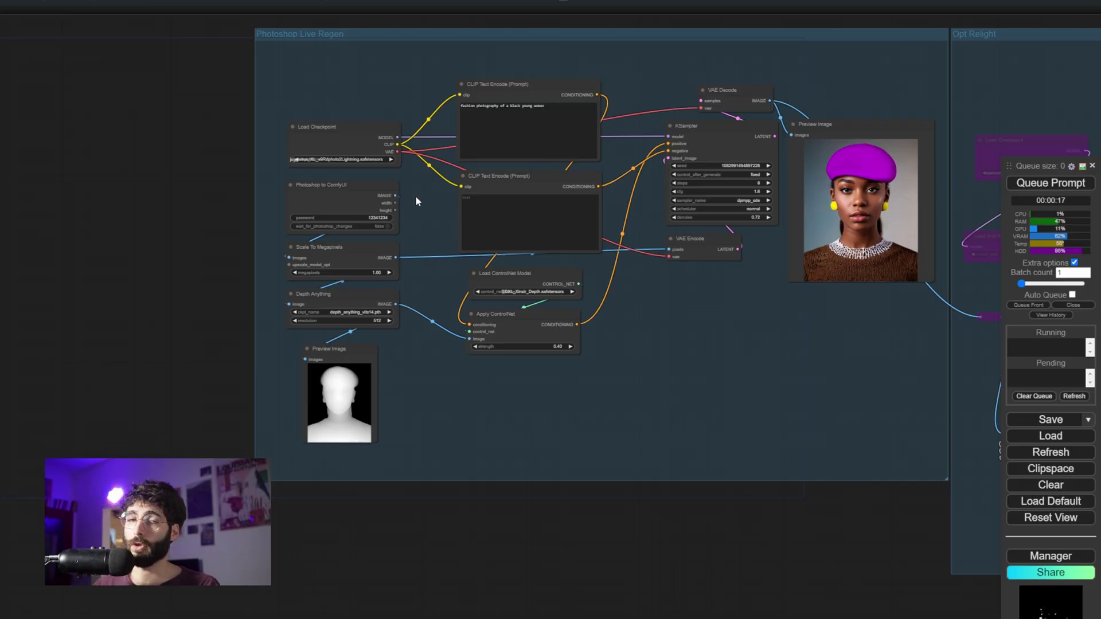
{"action": "scroll", "coordinate": [415, 198], "scroll_direction": "up", "scroll_amount": 6}
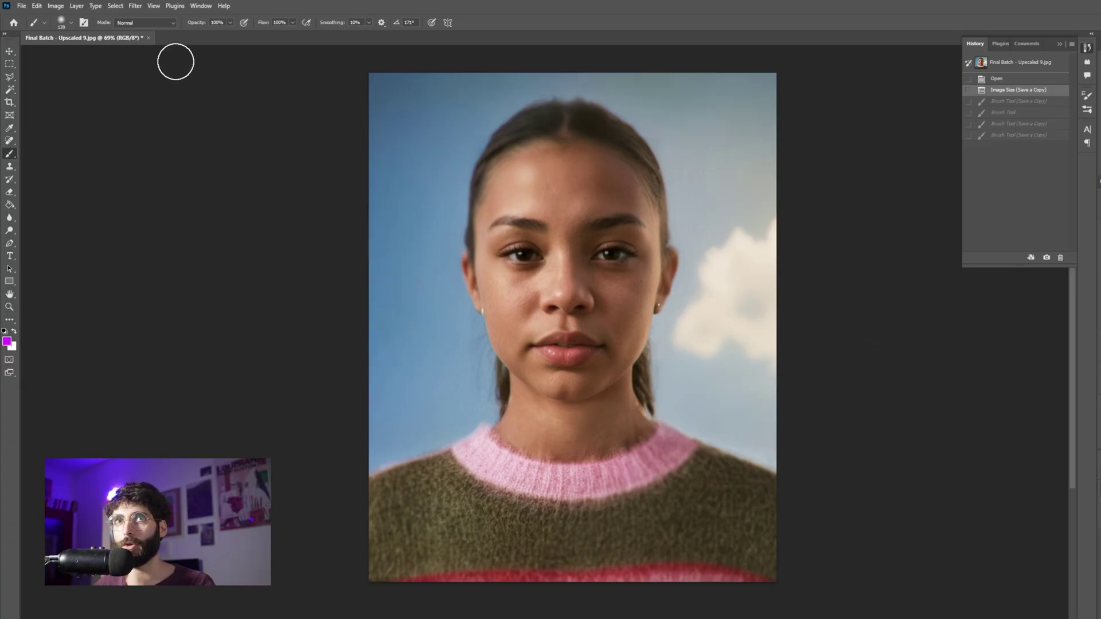
Enable remote connections with a password in Plugins preferences, then switch to the Brush tool.
{"action": "left_click", "coordinate": [38, 7]}
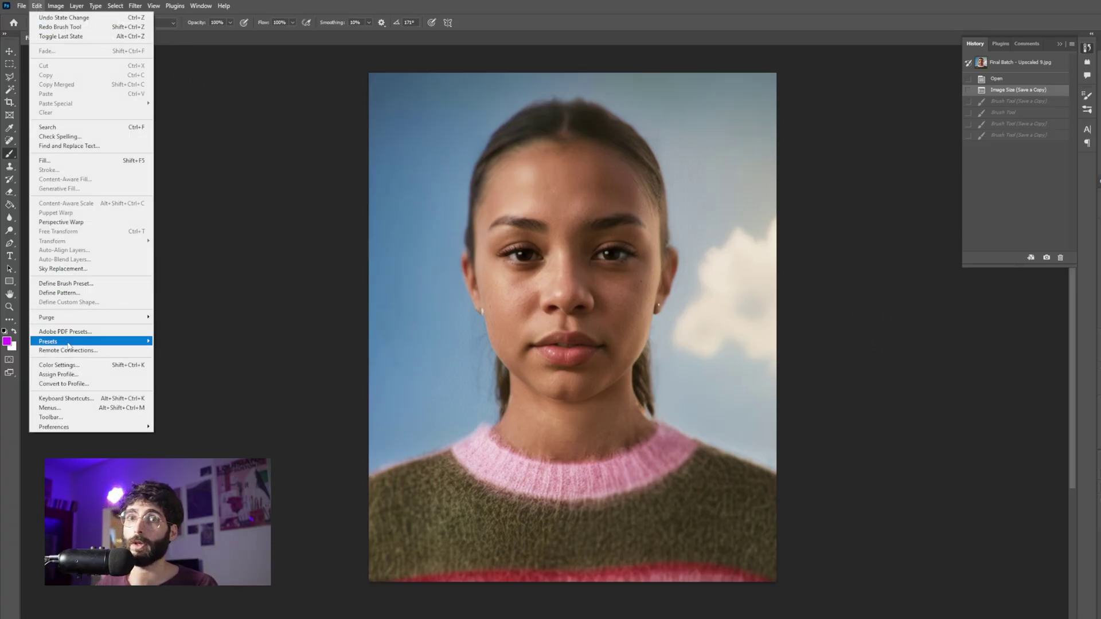
{"action": "left_click", "coordinate": [68, 351]}
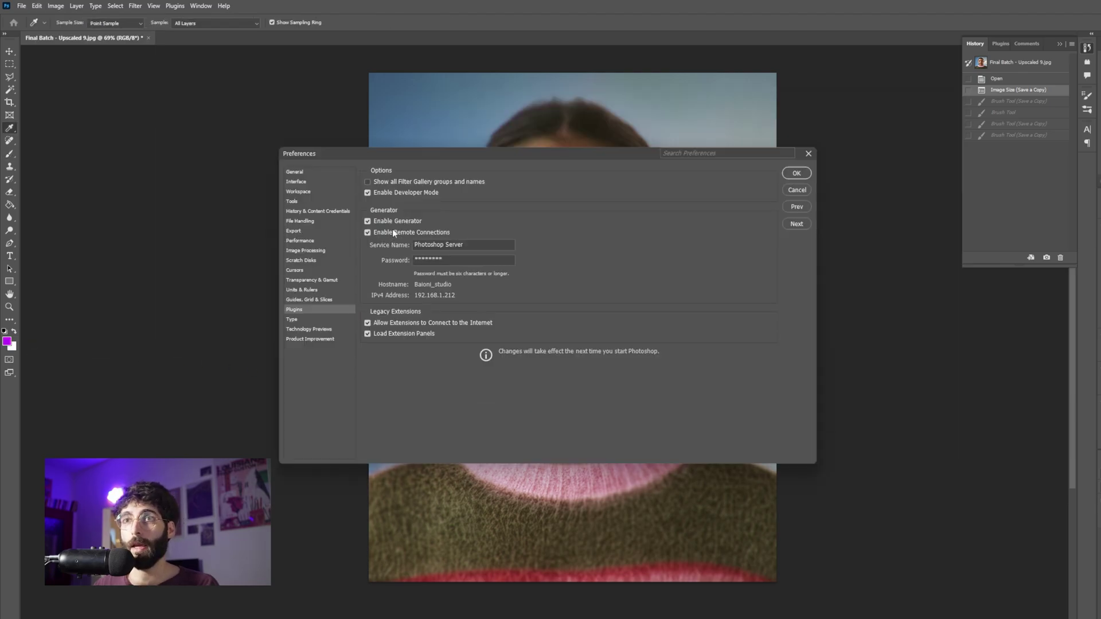
{"action": "left_click", "coordinate": [388, 232]}
{"action": "left_click", "coordinate": [453, 259]}
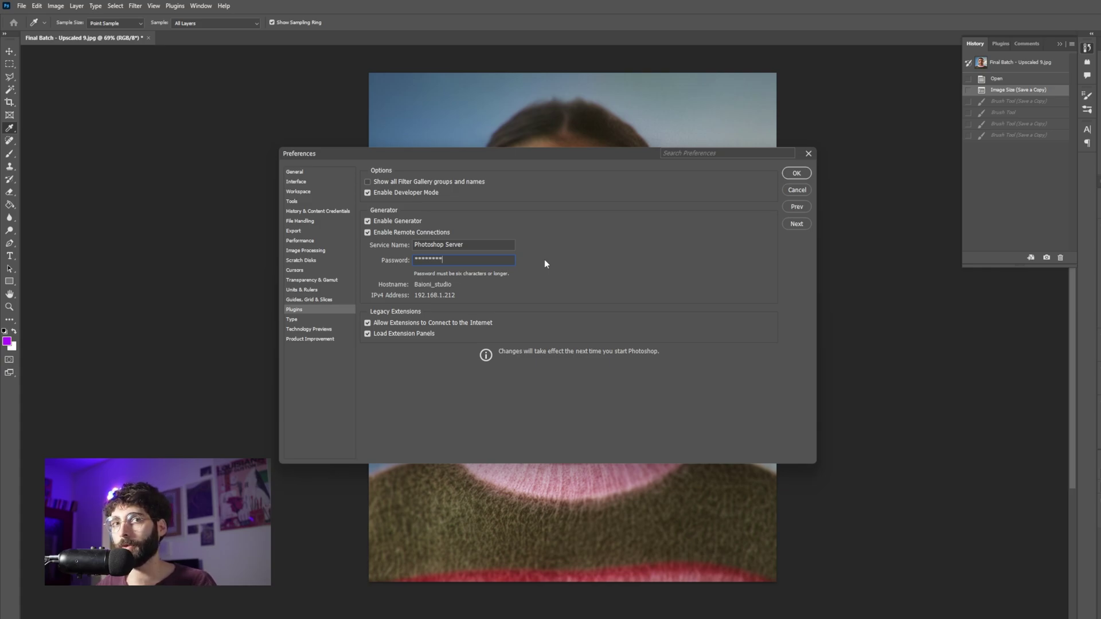
{"action": "key", "text": "Return"}
{"action": "key", "text": "b"}
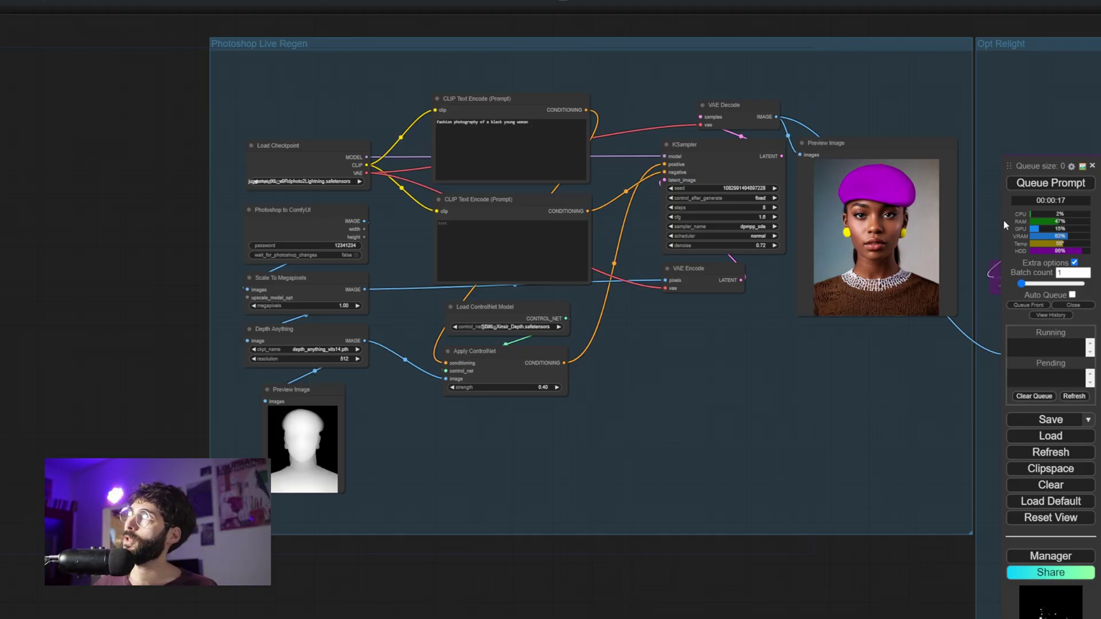
Tick Auto Queue under Extra options and queue the prompt to start live regeneration.
{"action": "left_click", "coordinate": [1075, 262]}
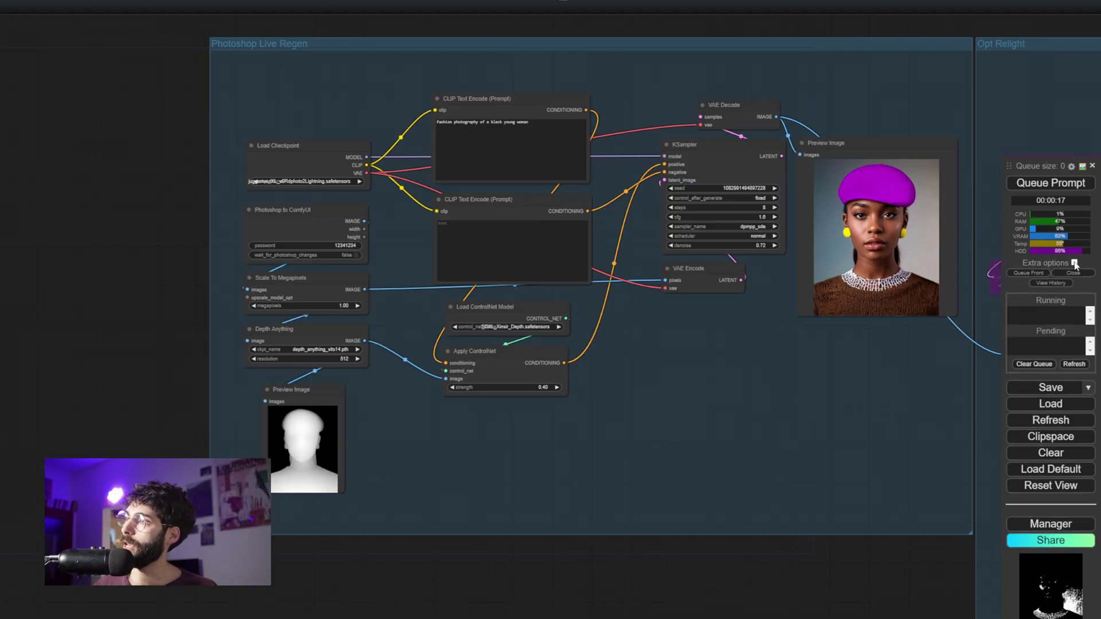
{"action": "left_click", "coordinate": [1075, 263]}
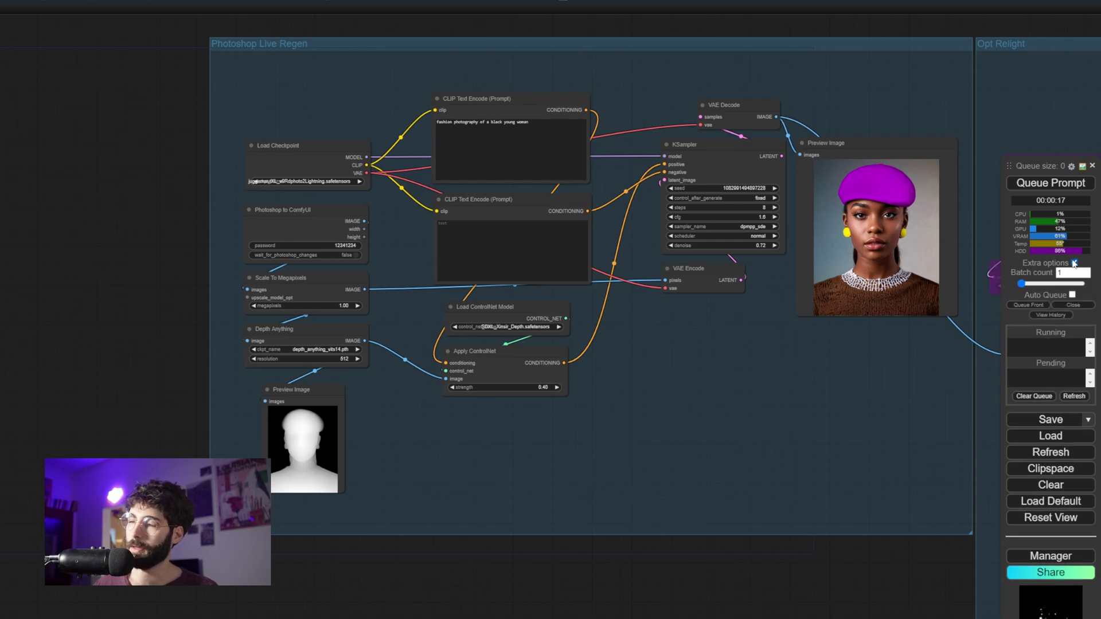
{"action": "left_click", "coordinate": [1073, 295]}
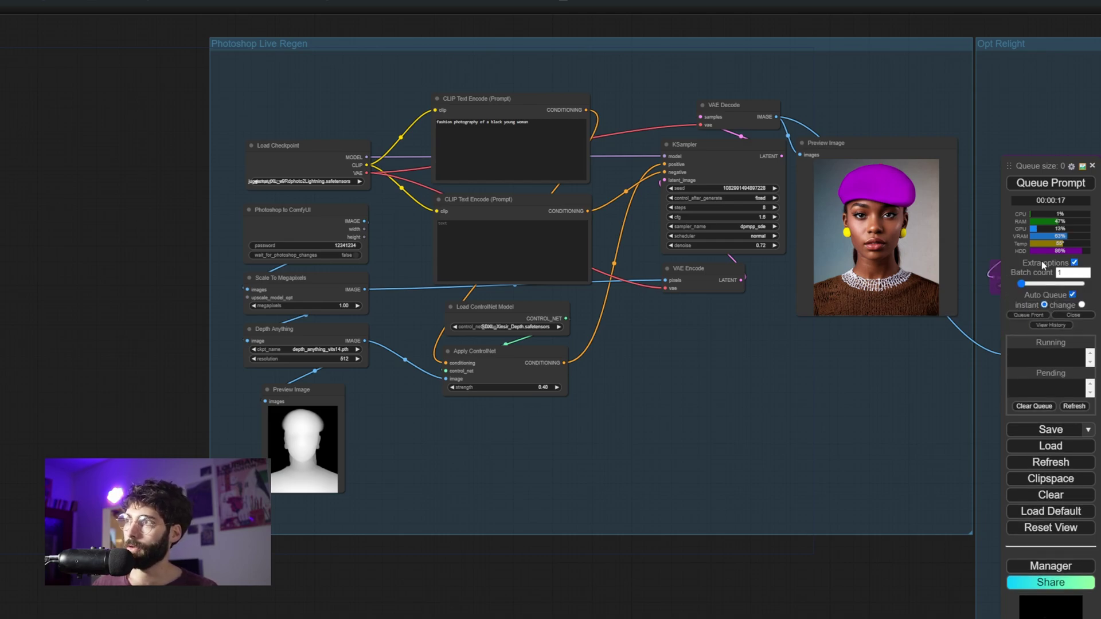
{"action": "left_click", "coordinate": [1020, 185]}
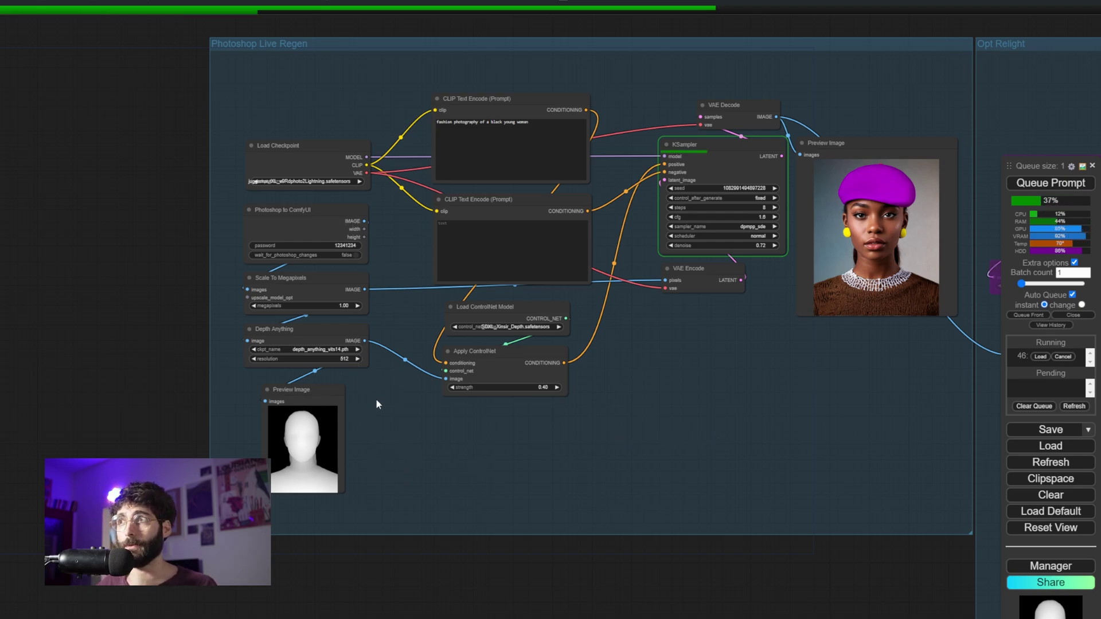
Pan across the workflow to the Opt Relight group and select its PreviewPopup node.
{"action": "left_click", "coordinate": [330, 391]}
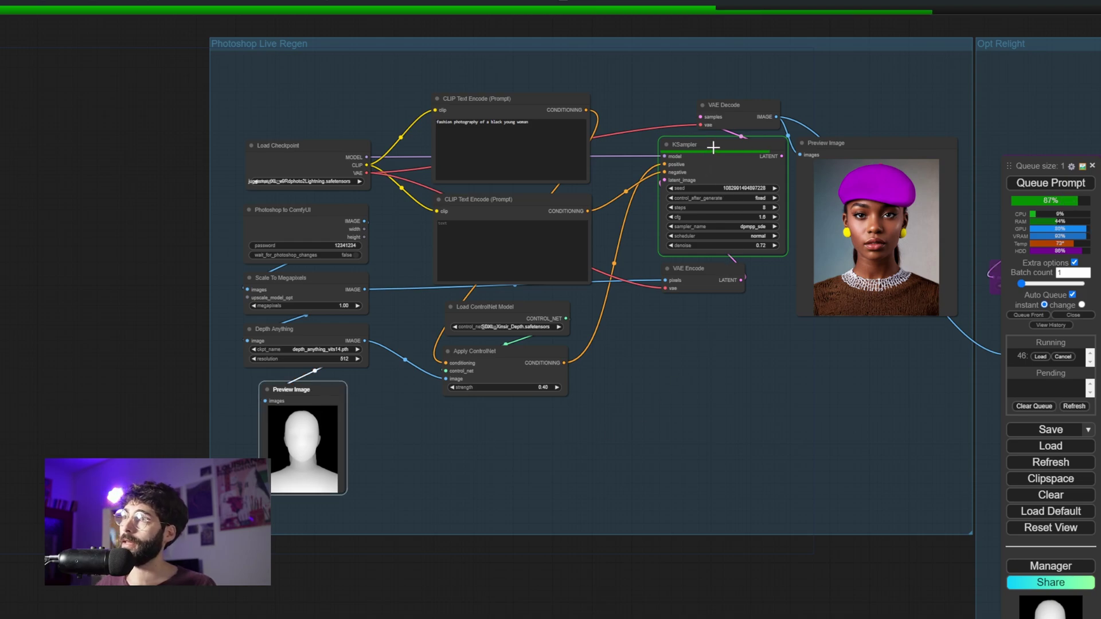
{"action": "left_click", "coordinate": [710, 176]}
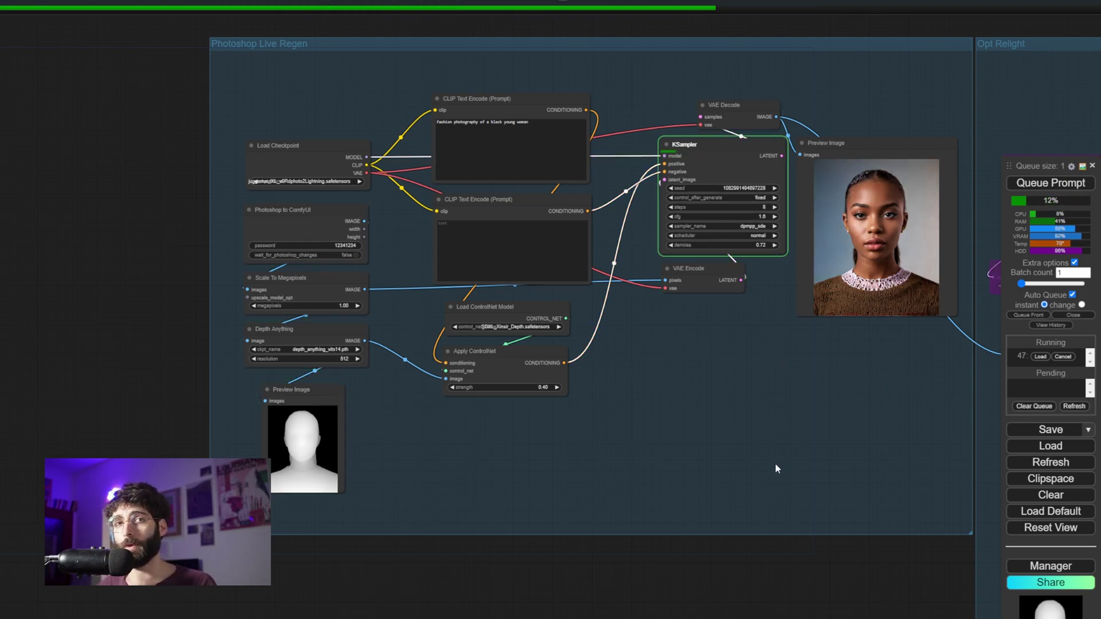
{"action": "scroll", "coordinate": [759, 466], "scroll_direction": "down", "scroll_amount": 5}
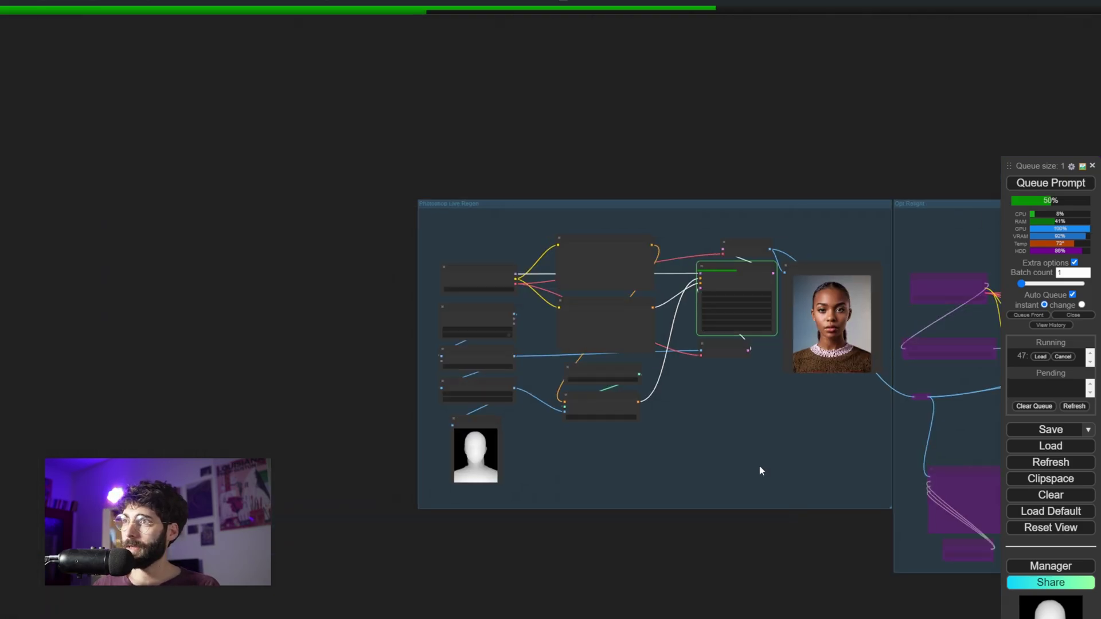
{"action": "left_click_drag", "start_coordinate": [759, 466], "coordinate": [86, 420]}
{"action": "left_click_drag", "start_coordinate": [921, 148], "coordinate": [523, 167]}
{"action": "scroll", "coordinate": [748, 196], "scroll_direction": "up", "scroll_amount": 10}
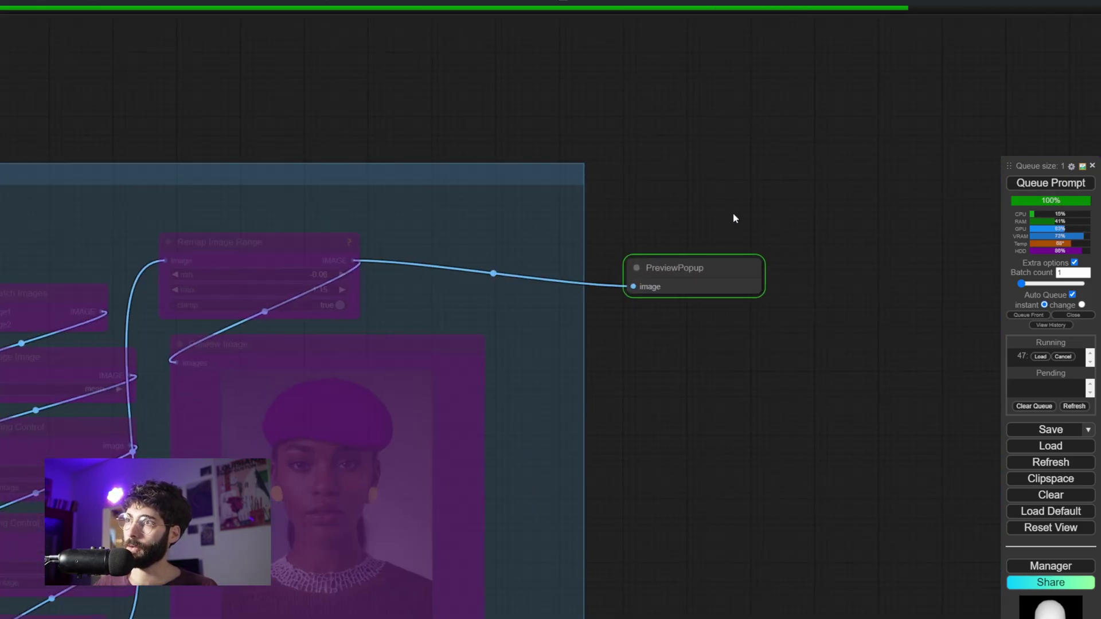
{"action": "left_click", "coordinate": [692, 264]}
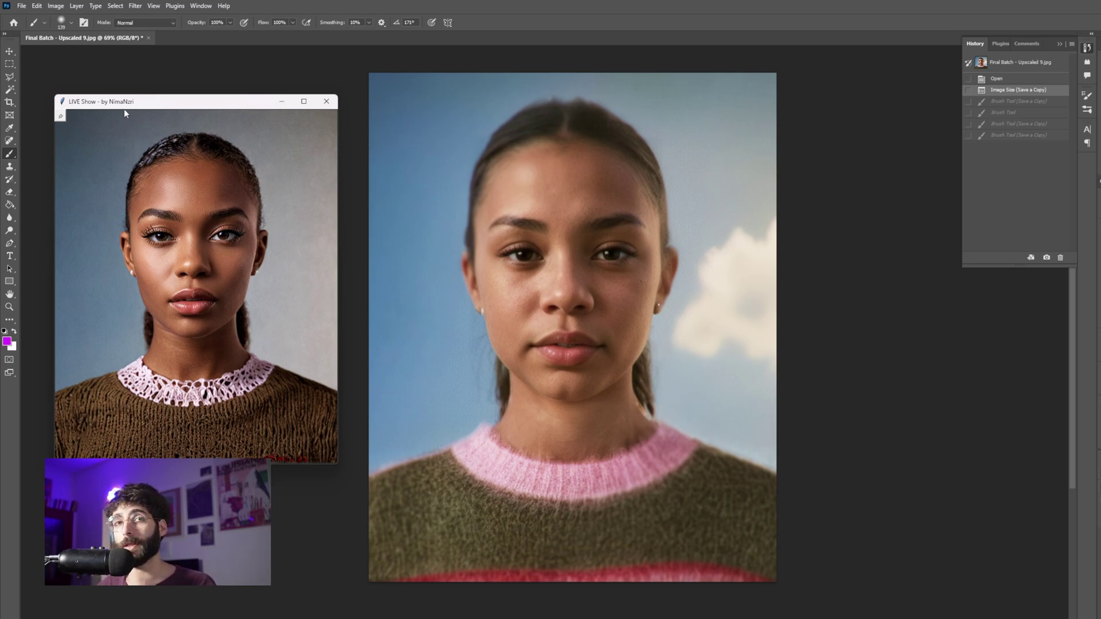
Pin the LIVE Show preview so it becomes a borderless panel beside the canvas.
{"action": "left_click", "coordinate": [61, 116]}
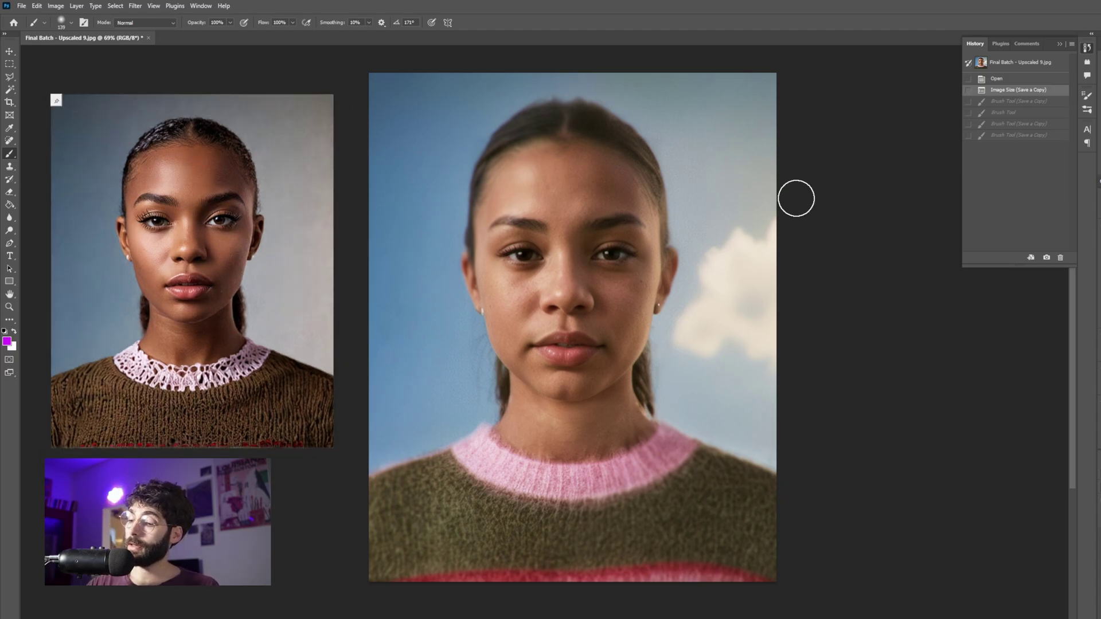
On a new layer, paint a magenta hat over her head and check the ComfyUI console.
{"action": "key", "text": "ctrl+shift+n"}
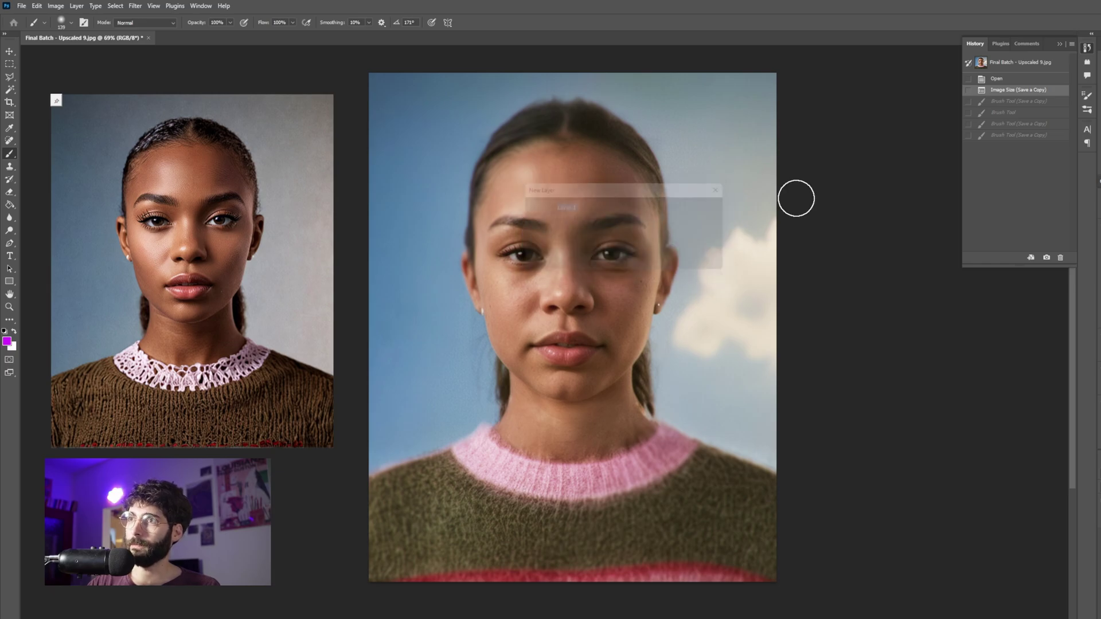
{"action": "key", "text": "Return"}
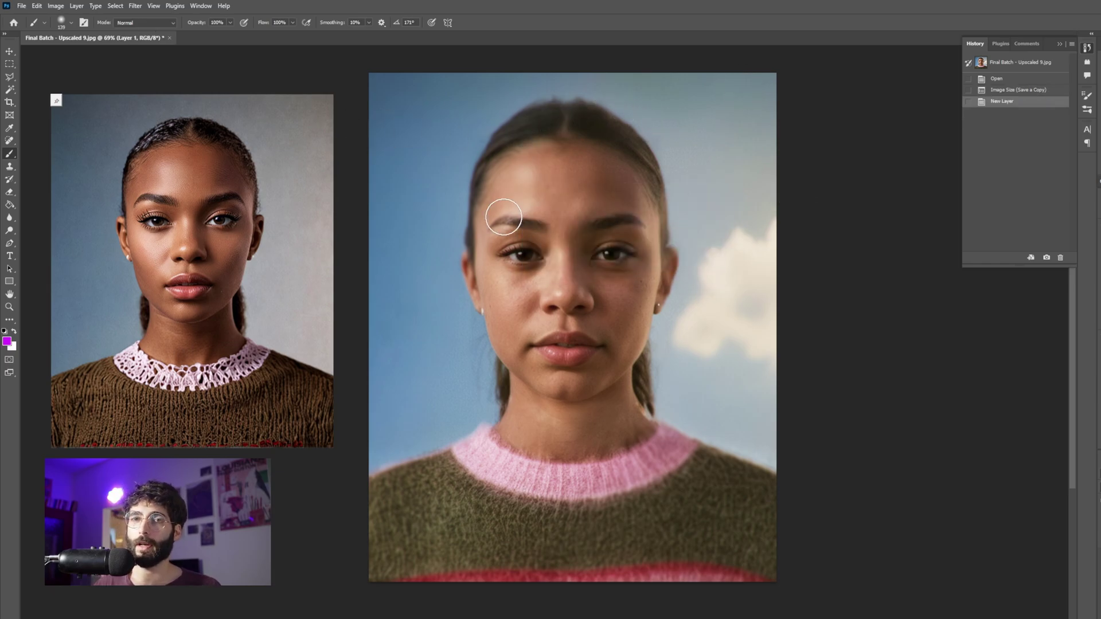
{"action": "mouse_move", "coordinate": [478, 166]}
{"action": "left_mouse_down"}
{"action": "mouse_move", "coordinate": [649, 147]}
{"action": "mouse_move", "coordinate": [507, 115]}
{"action": "left_mouse_up"}
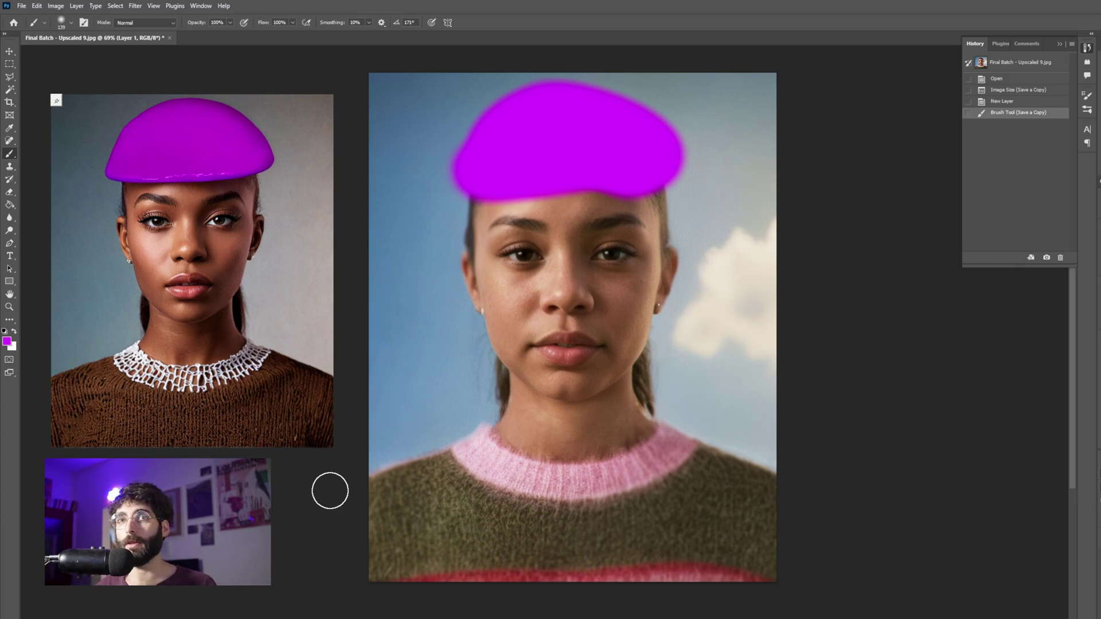
{"action": "key", "text": "alt+Tab"}
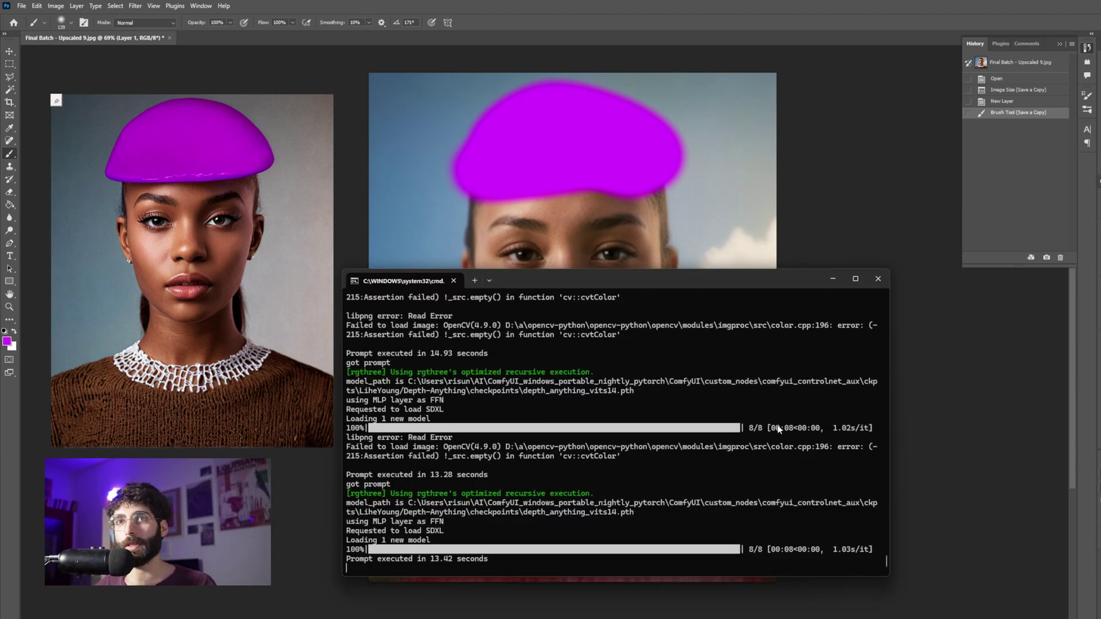
Hide the console and set the foreground paint colour to yellow.
{"action": "left_click", "coordinate": [833, 278]}
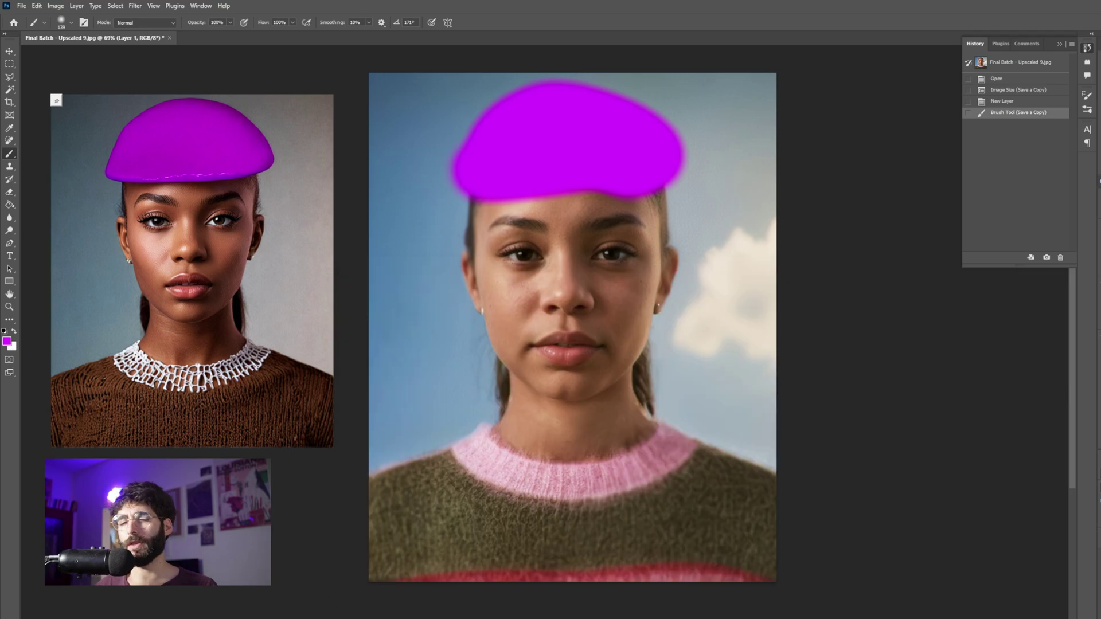
{"action": "left_click", "coordinate": [5, 343]}
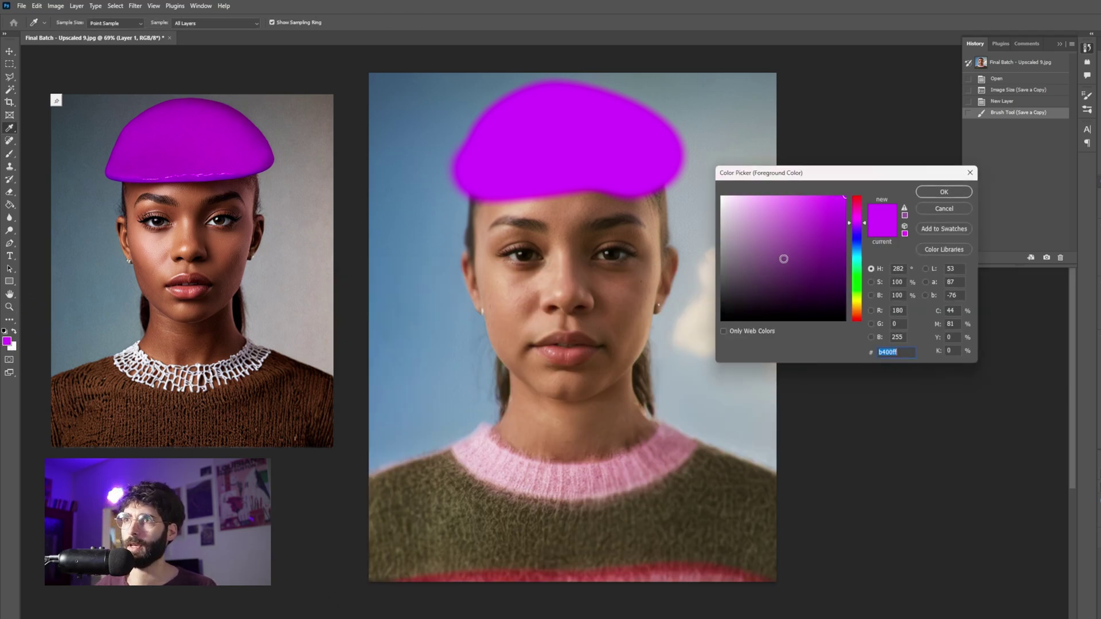
{"action": "left_click", "coordinate": [855, 304]}
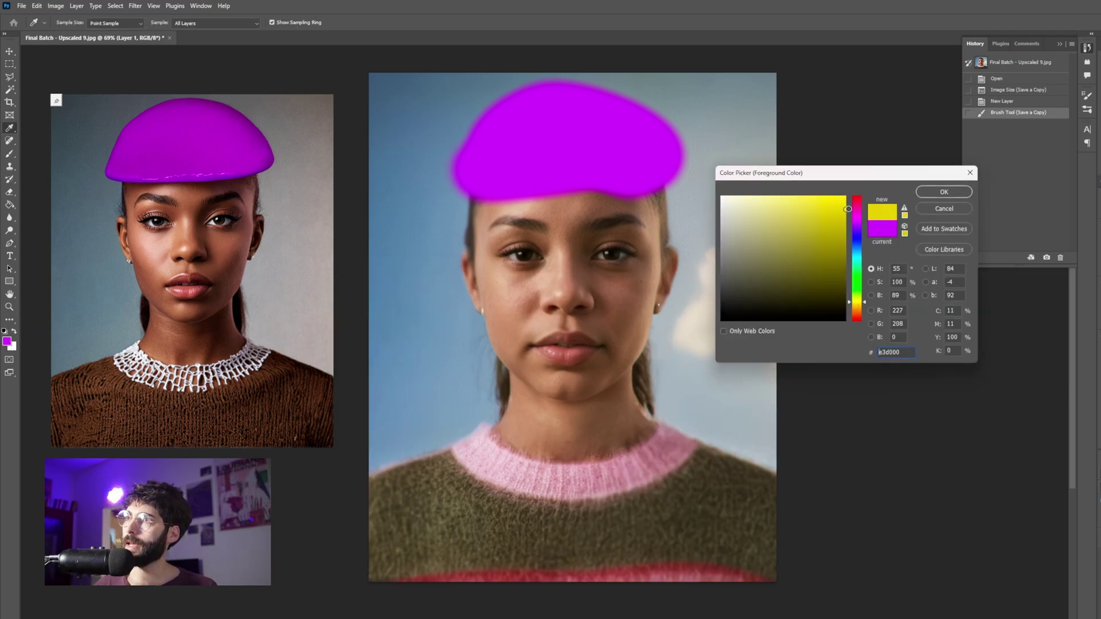
{"action": "left_click", "coordinate": [944, 191]}
Shrink the brush to 34 px and dab a yellow earring on each earlobe.
{"action": "right_click", "coordinate": [479, 258]}
{"action": "left_click_drag", "start_coordinate": [568, 281], "coordinate": [539, 282]}
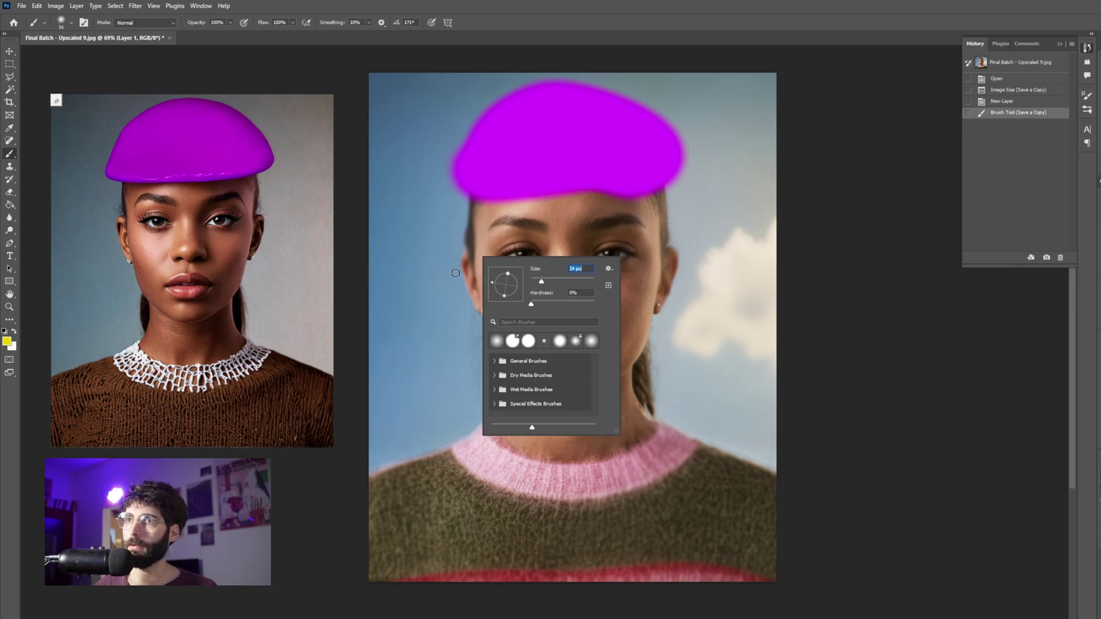
{"action": "left_click", "coordinate": [477, 310]}
{"action": "left_click", "coordinate": [660, 311]}
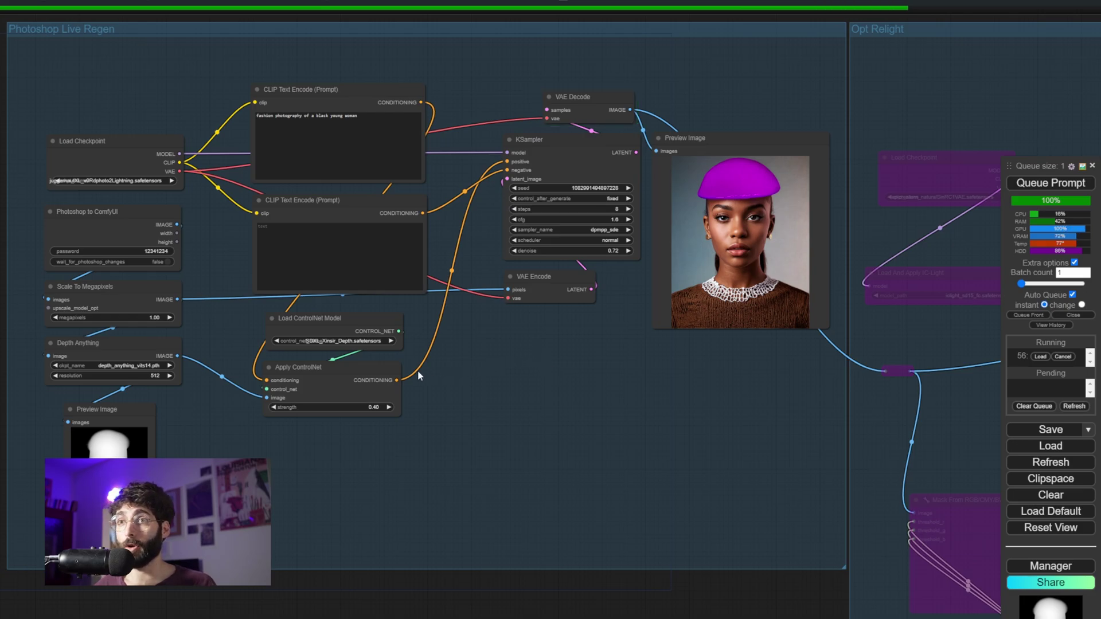
Bypass the Apply ControlNet node and check generation progress in the console.
{"action": "right_click", "coordinate": [352, 364]}
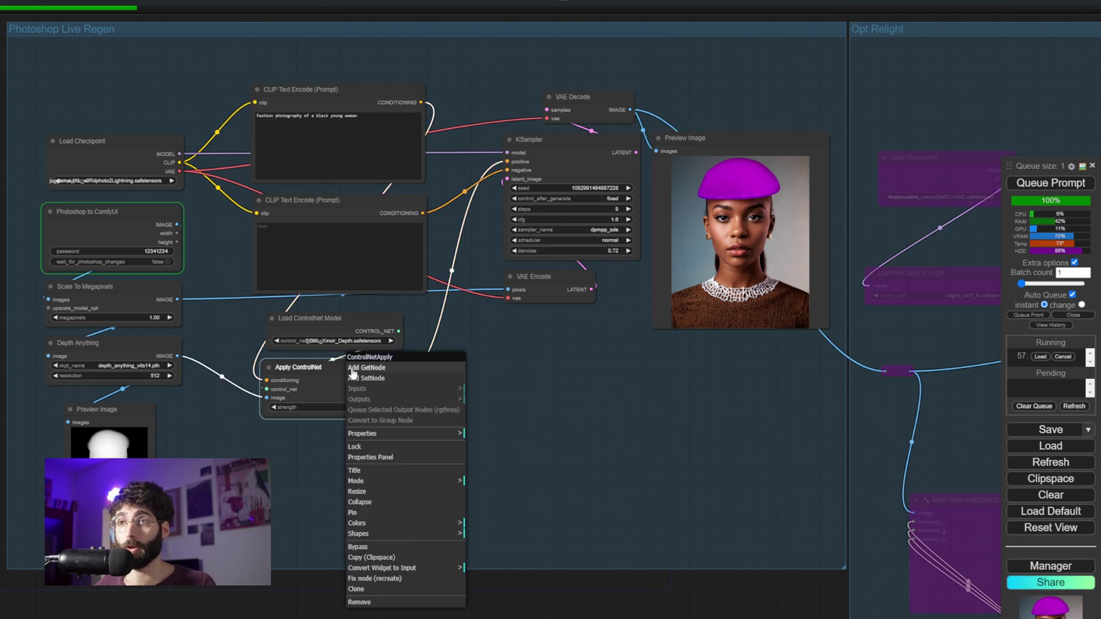
{"action": "left_click", "coordinate": [392, 549]}
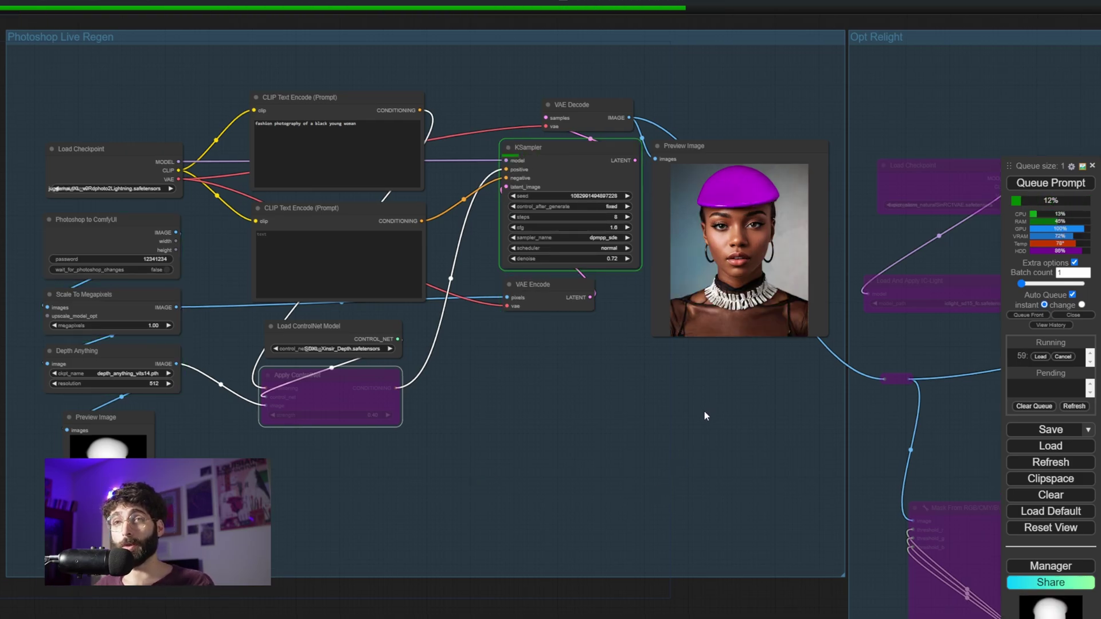
{"action": "mouse_move", "coordinate": [612, 618]}
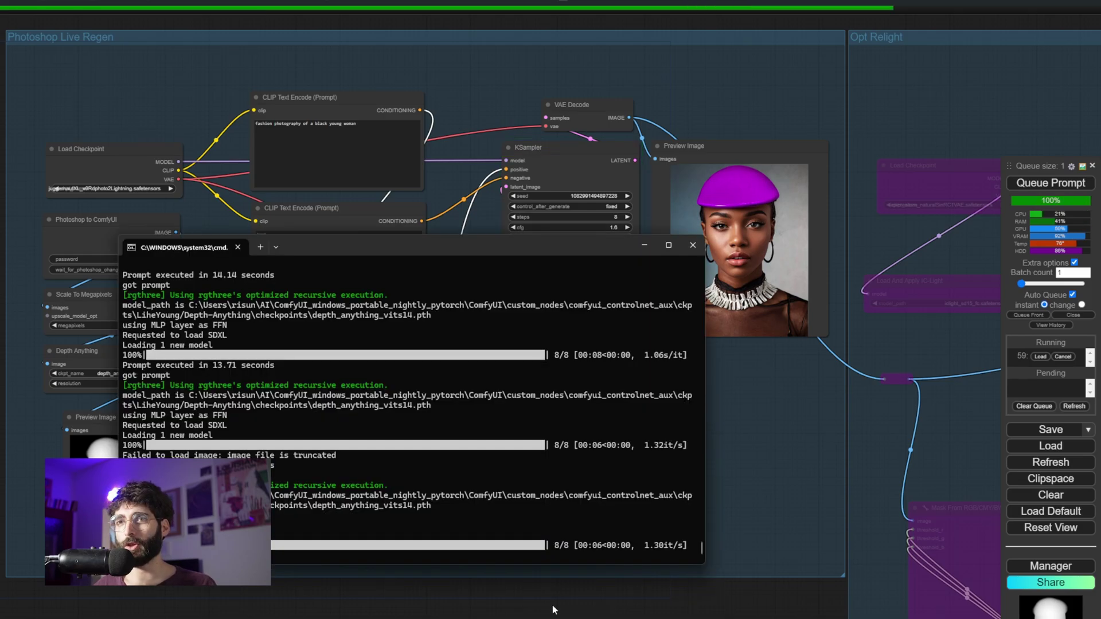
{"action": "left_click", "coordinate": [668, 609]}
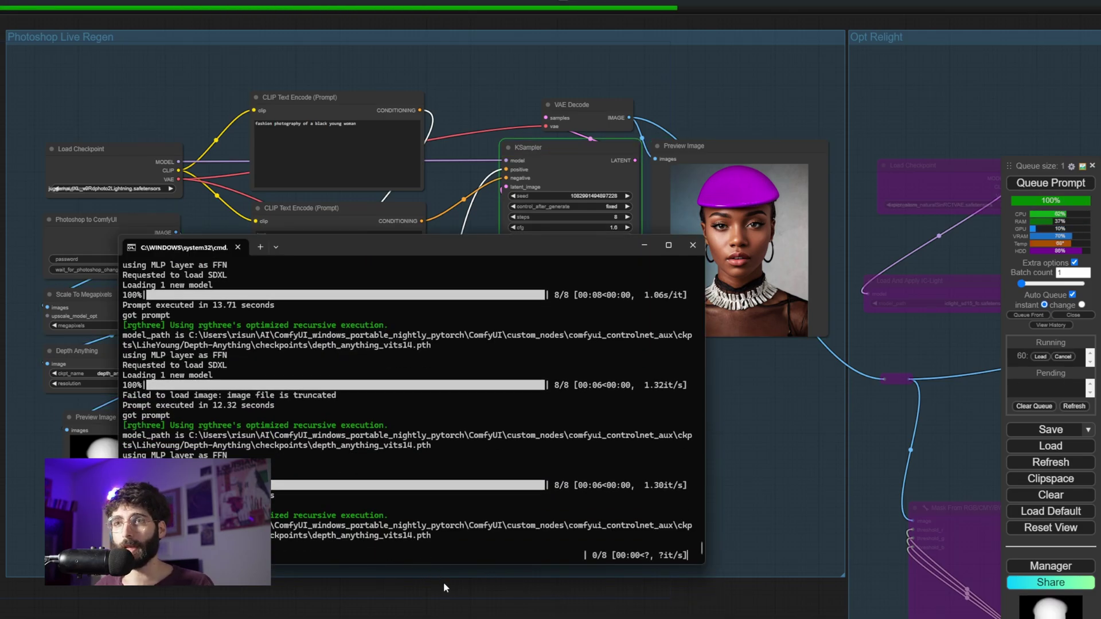
Close the console and re-enable Apply ControlNet with Ctrl+B.
{"action": "left_click", "coordinate": [442, 583]}
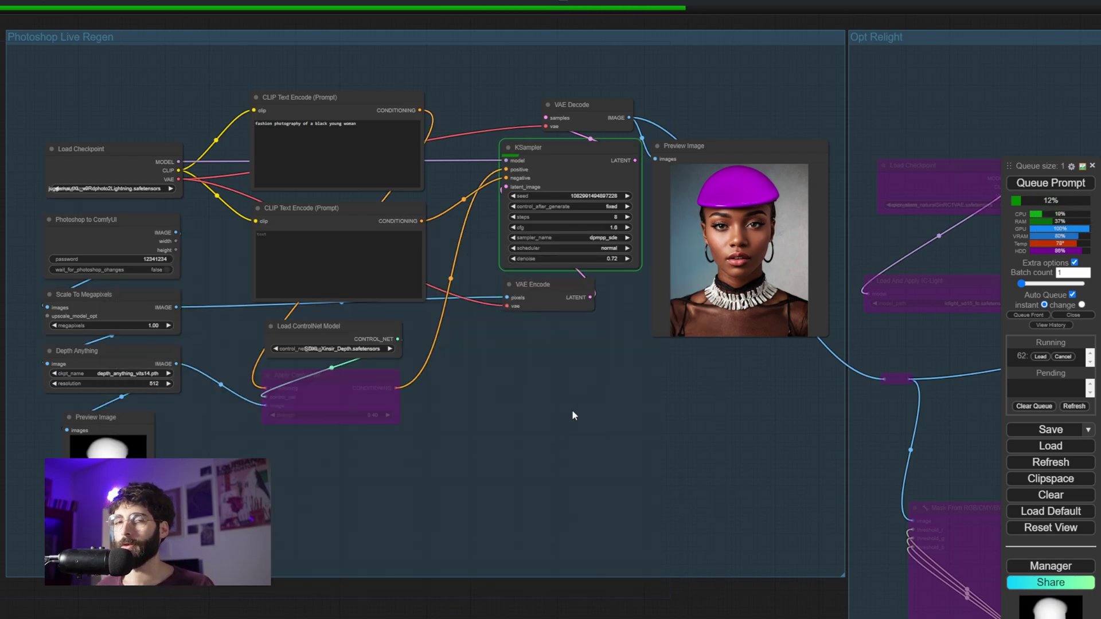
{"action": "left_click", "coordinate": [351, 376]}
{"action": "key", "text": "ctrl+b"}
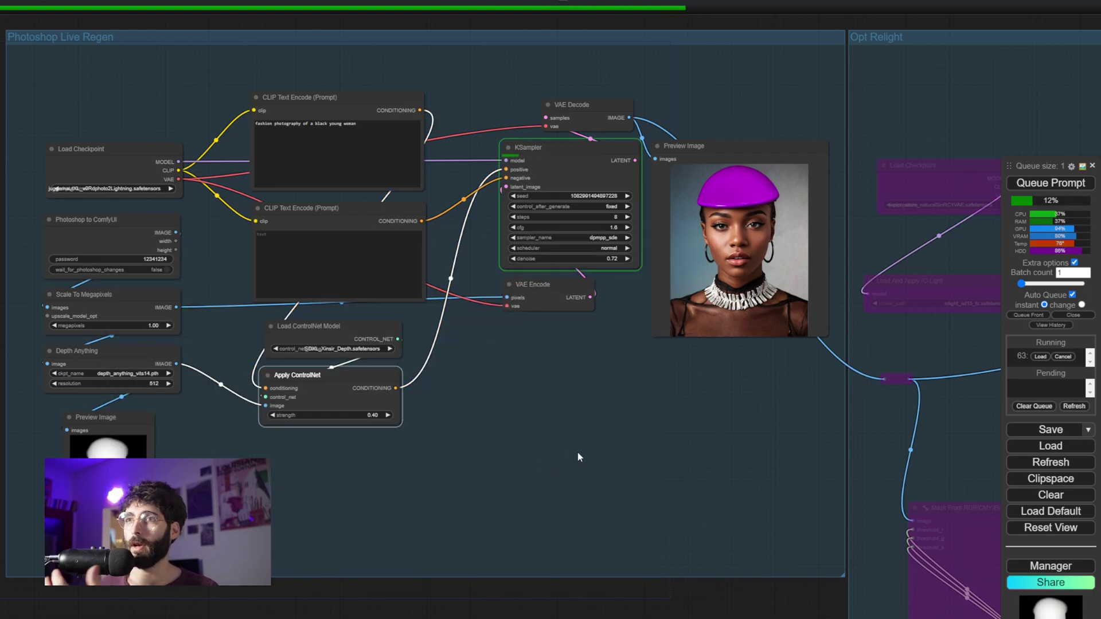
Pan to the Opt Relight group and set its group nodes to Always.
{"action": "scroll", "coordinate": [628, 443], "scroll_direction": "down", "scroll_amount": 3}
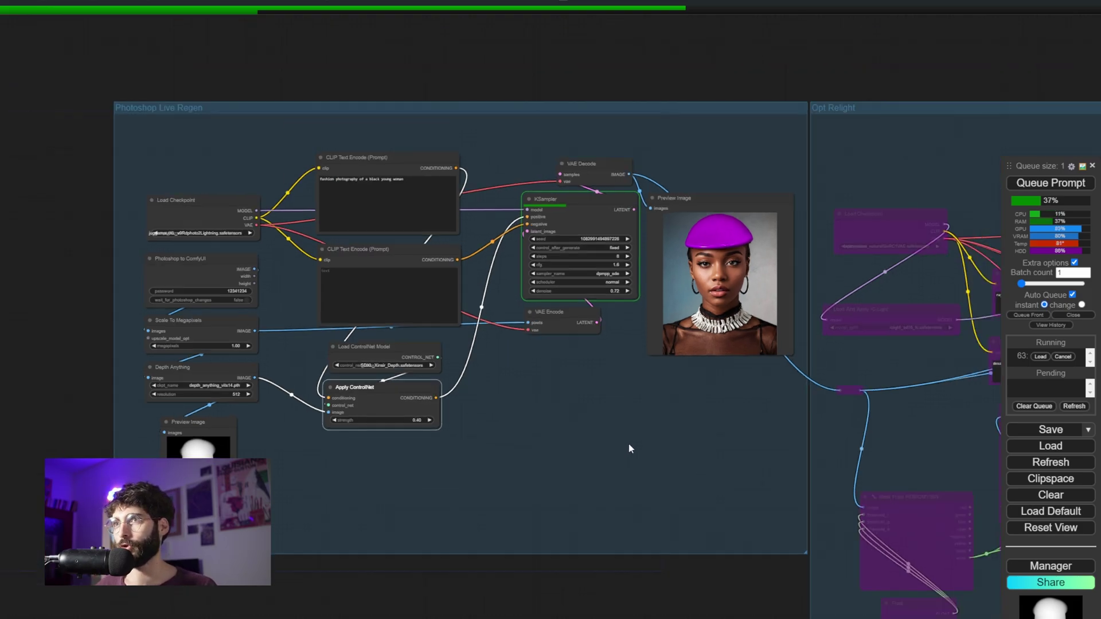
{"action": "left_click_drag", "start_coordinate": [572, 440], "coordinate": [142, 411]}
{"action": "left_click_drag", "start_coordinate": [421, 208], "coordinate": [293, 172]}
{"action": "right_click", "coordinate": [264, 166]}
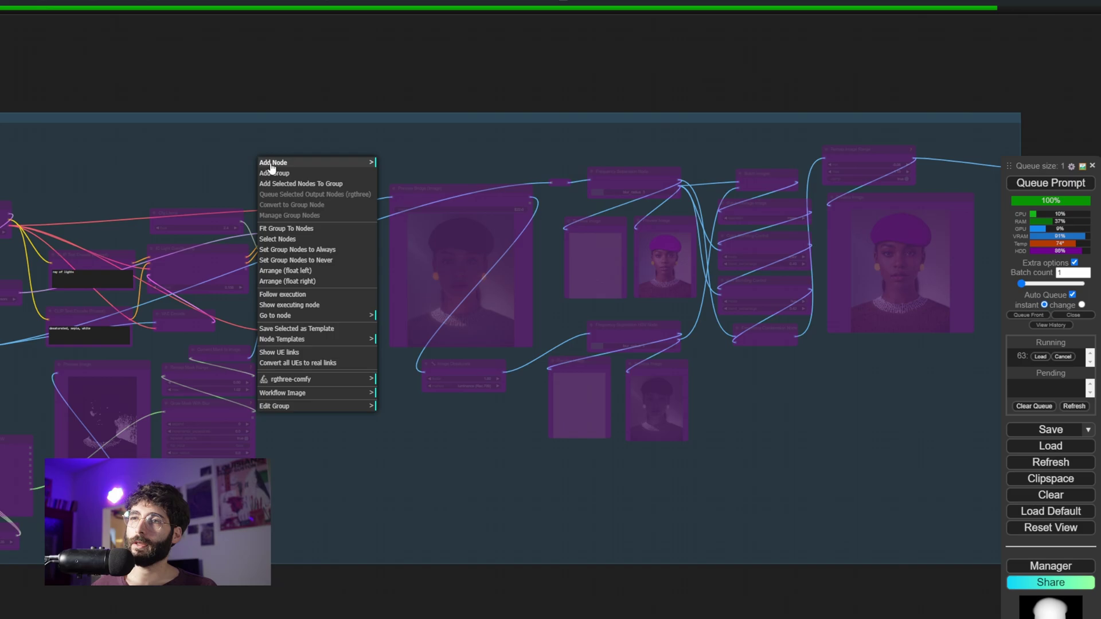
{"action": "left_click", "coordinate": [297, 250]}
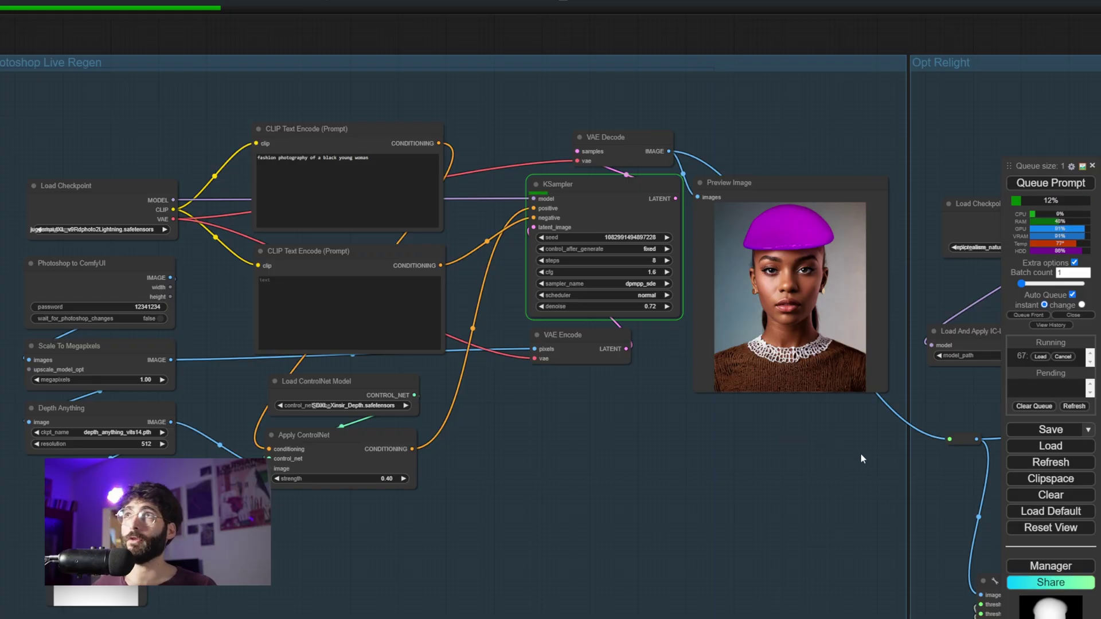
Turn off Auto Queue and cancel the generation currently running.
{"action": "left_click", "coordinate": [1072, 296]}
{"action": "left_click", "coordinate": [1063, 347]}
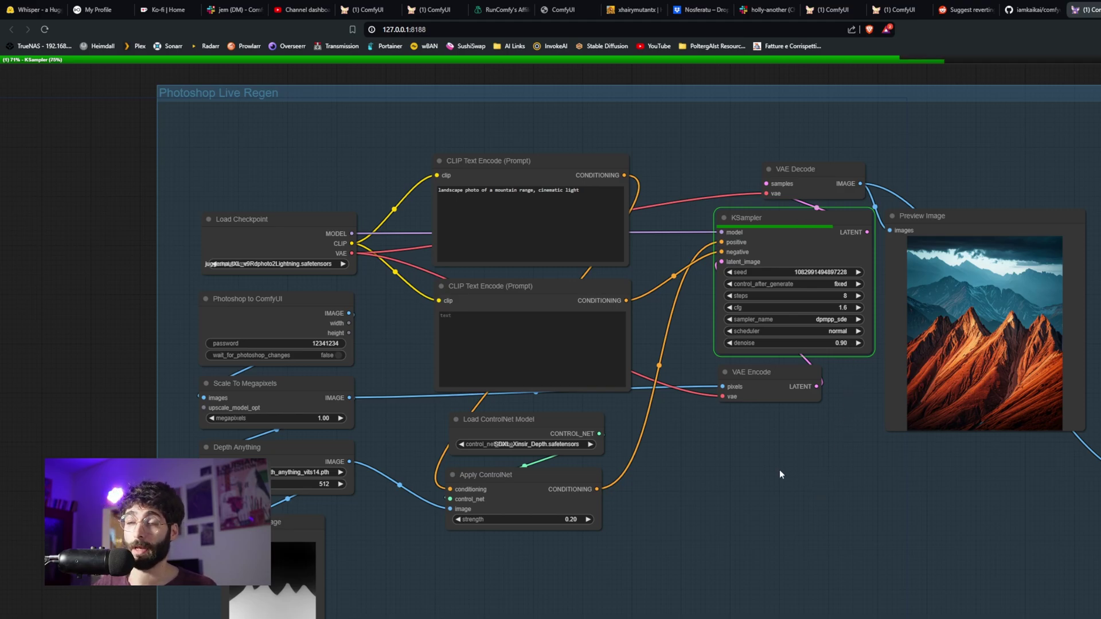
Paint green foliage across the lower-left of the mountain sketch.
{"action": "left_click", "coordinate": [568, 486]}
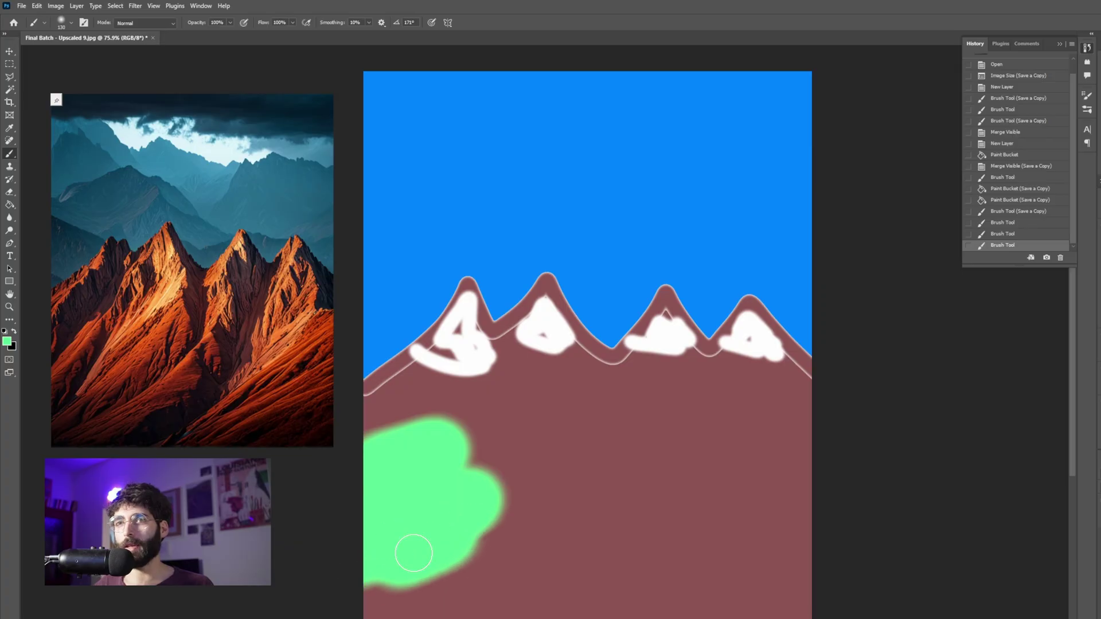
{"action": "mouse_move", "coordinate": [413, 550]}
{"action": "left_mouse_down"}
{"action": "mouse_move", "coordinate": [459, 607]}
{"action": "mouse_move", "coordinate": [633, 588]}
{"action": "mouse_move", "coordinate": [558, 536]}
{"action": "mouse_move", "coordinate": [745, 601]}
{"action": "mouse_move", "coordinate": [698, 565]}
{"action": "mouse_move", "coordinate": [743, 539]}
{"action": "mouse_move", "coordinate": [799, 610]}
{"action": "mouse_move", "coordinate": [646, 607]}
{"action": "left_mouse_up"}
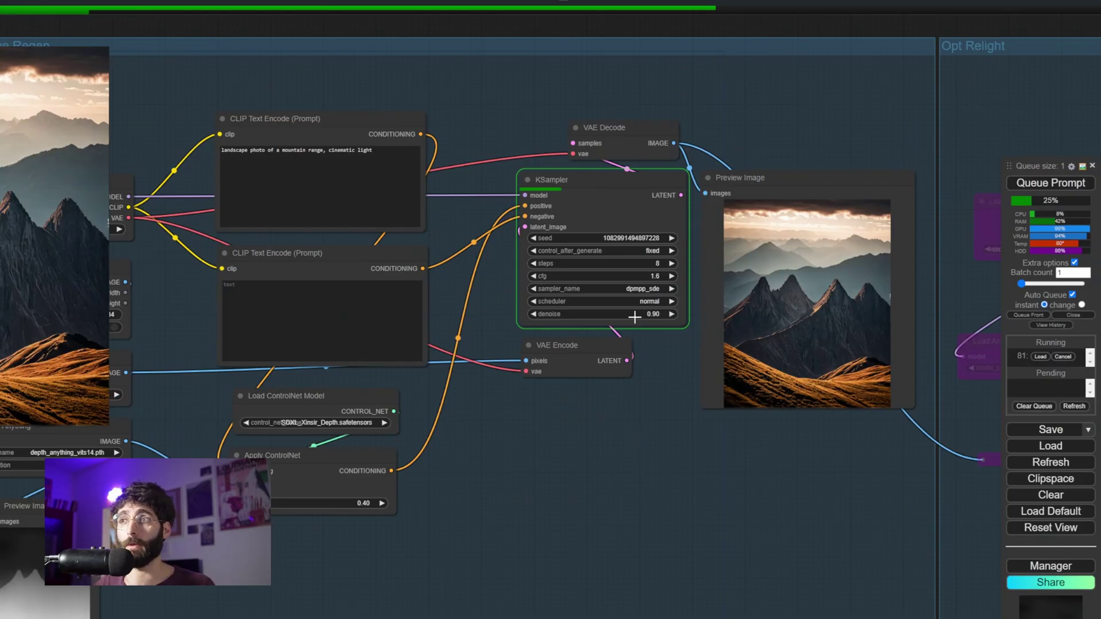
Set the KSampler denoise value to 0.73 instead of 0.90.
{"action": "left_click_drag", "start_coordinate": [646, 314], "coordinate": [637, 323]}
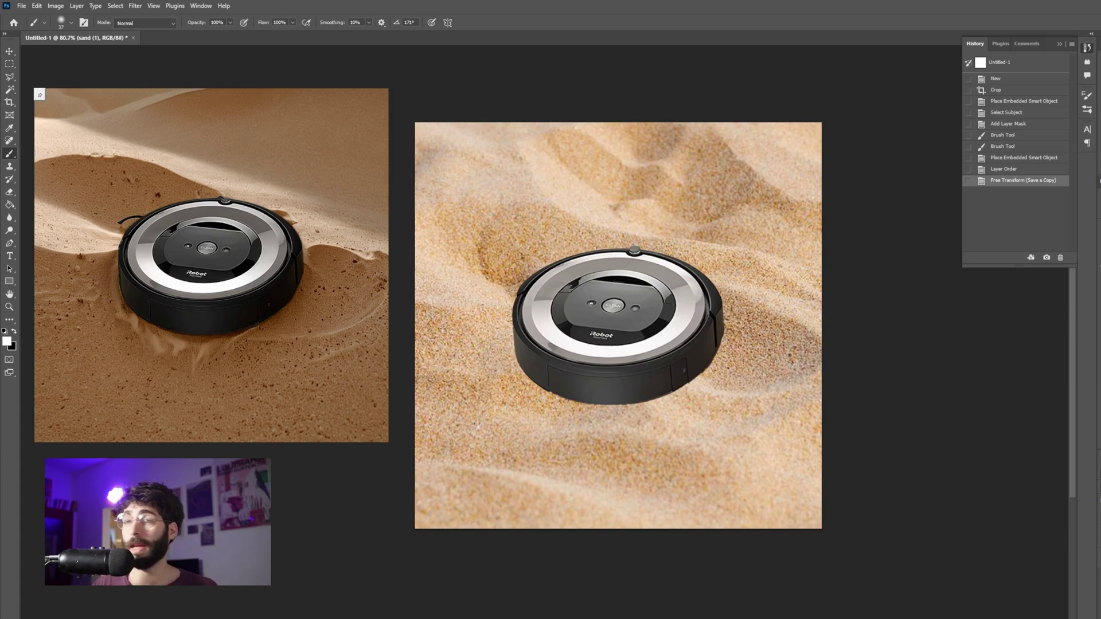
{"action": "key", "text": "ctrl+comma"}
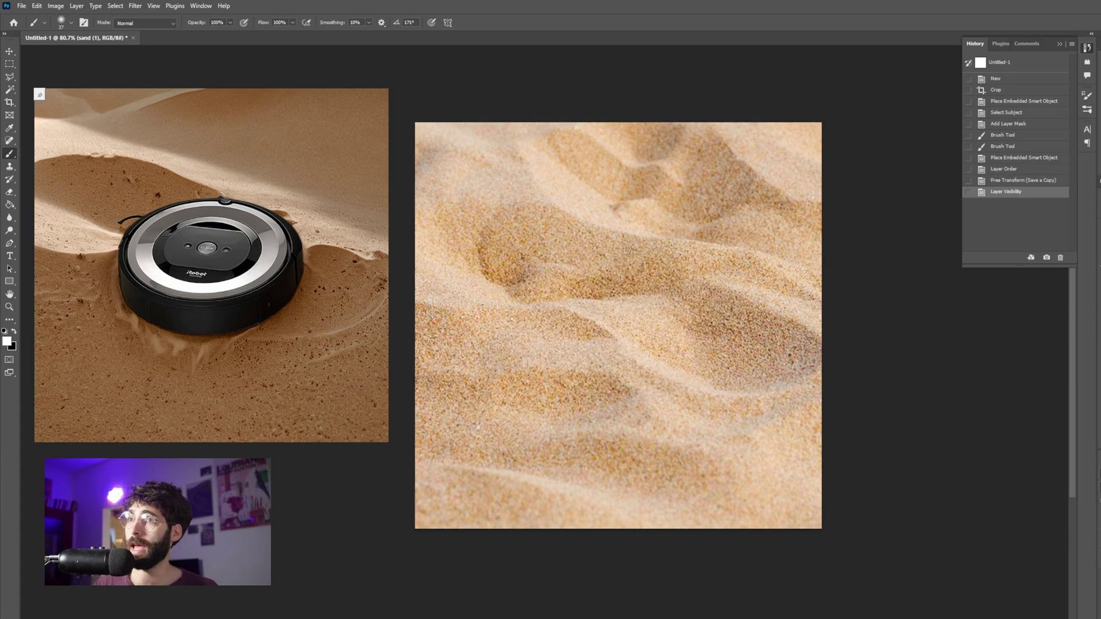
{"action": "key", "text": "ctrl+comma"}
{"action": "key", "text": "ctrl+comma"}
{"action": "key", "text": "ctrl+comma"}
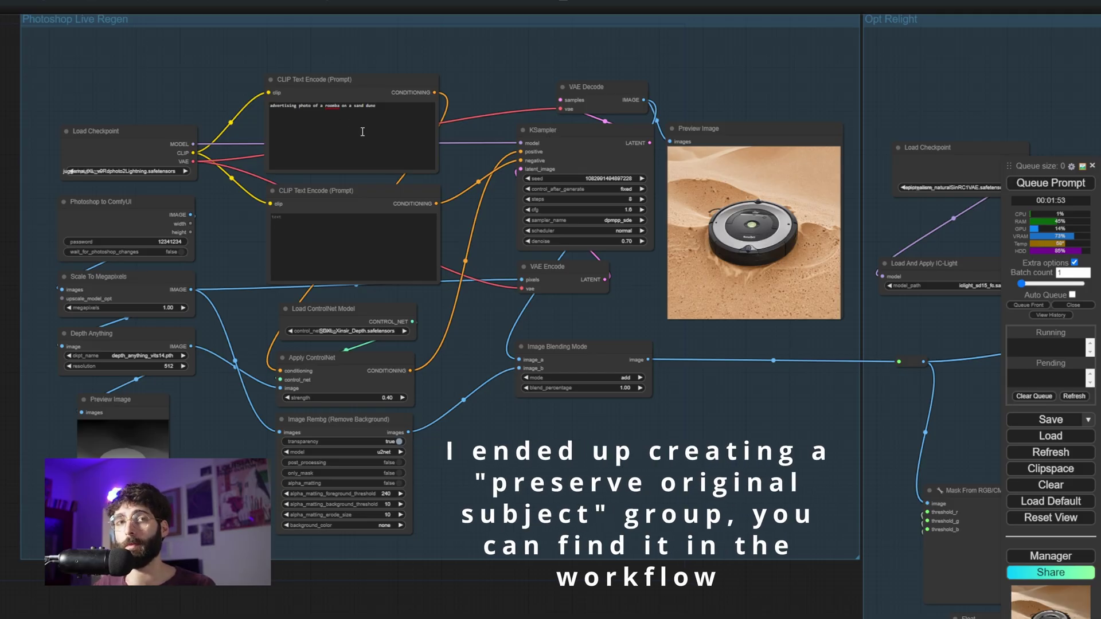
Select the Image Rembg and Image Blending Mode nodes, then the Roomba result preview.
{"action": "left_click", "coordinate": [338, 419]}
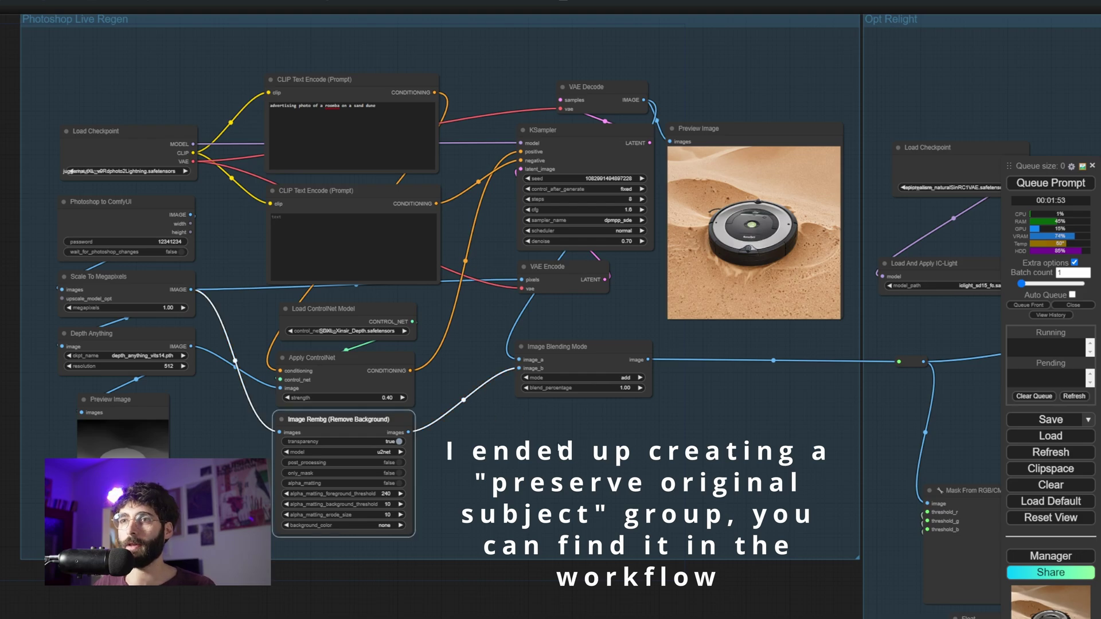
{"action": "left_click", "coordinate": [590, 356]}
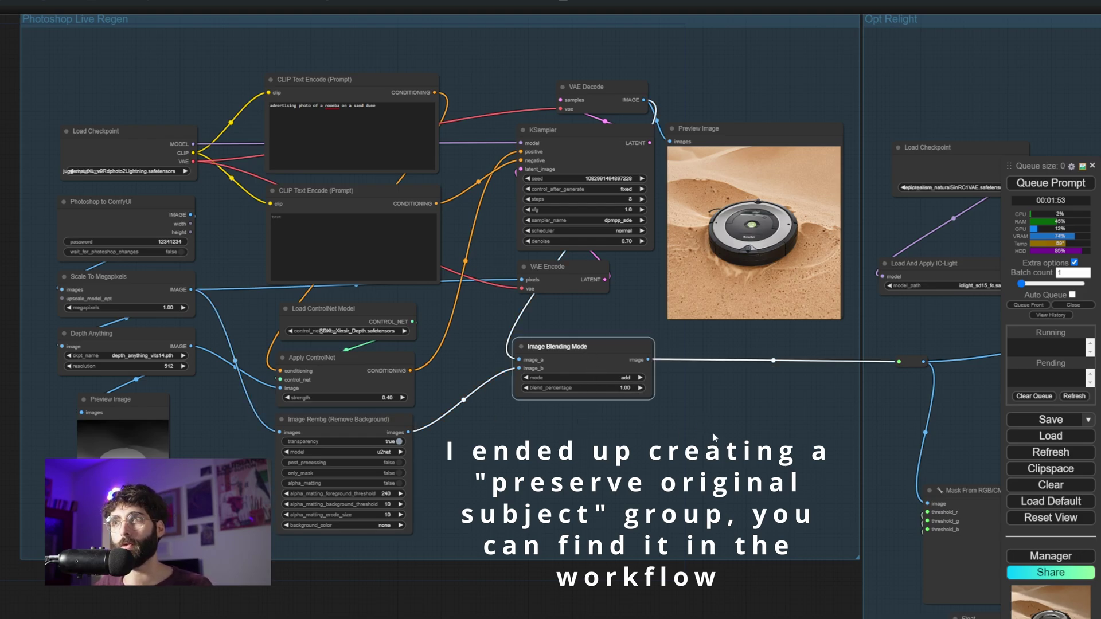
{"action": "left_click", "coordinate": [383, 423]}
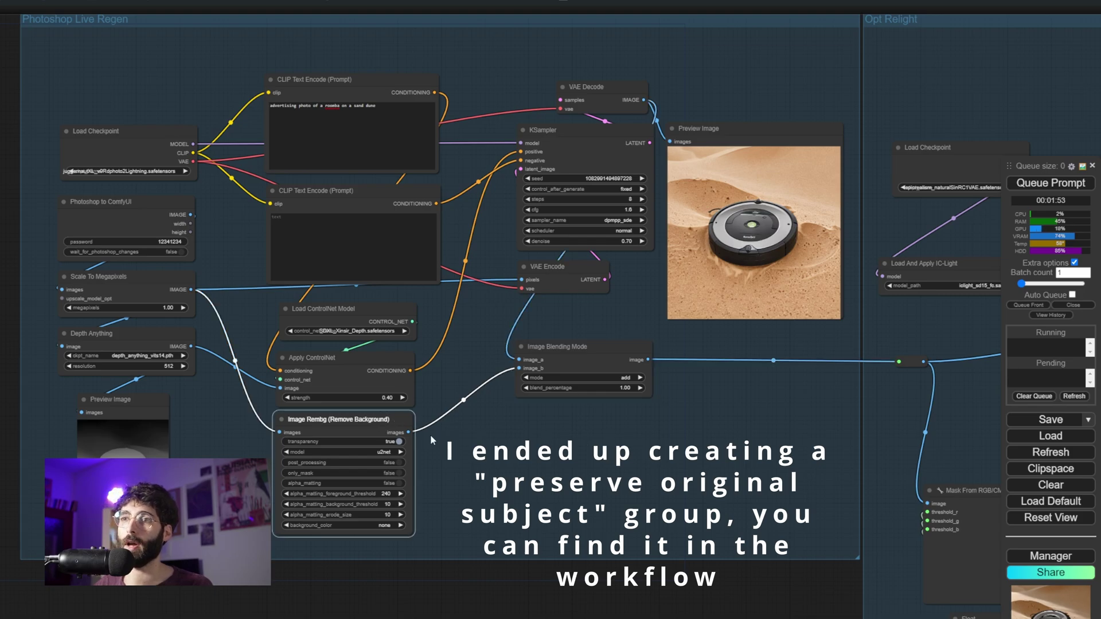
{"action": "left_click", "coordinate": [608, 368]}
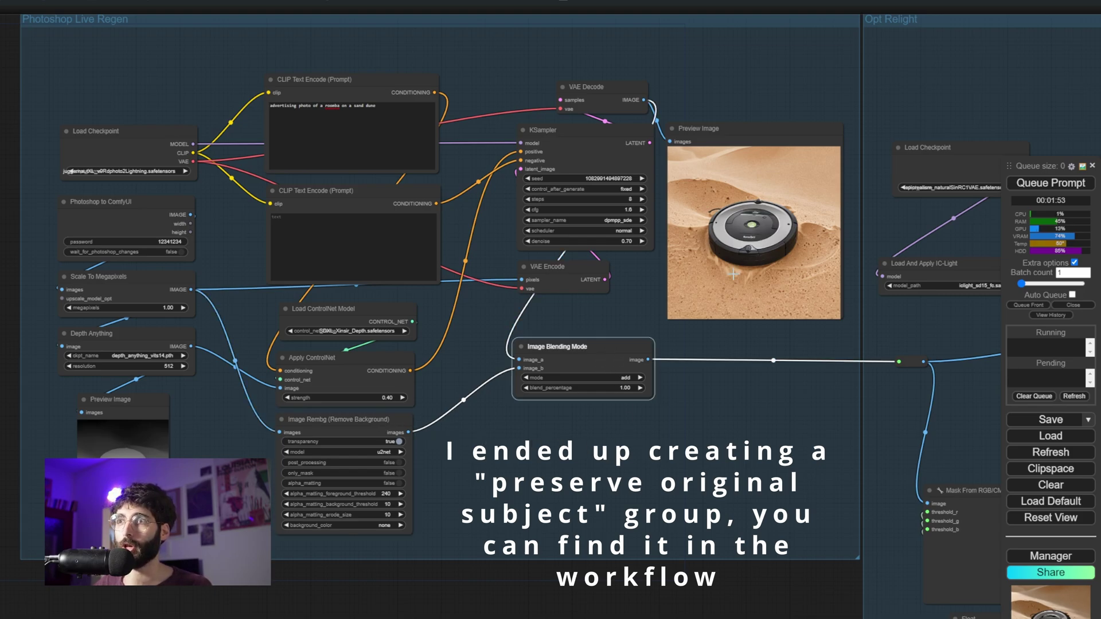
{"action": "left_click", "coordinate": [706, 139]}
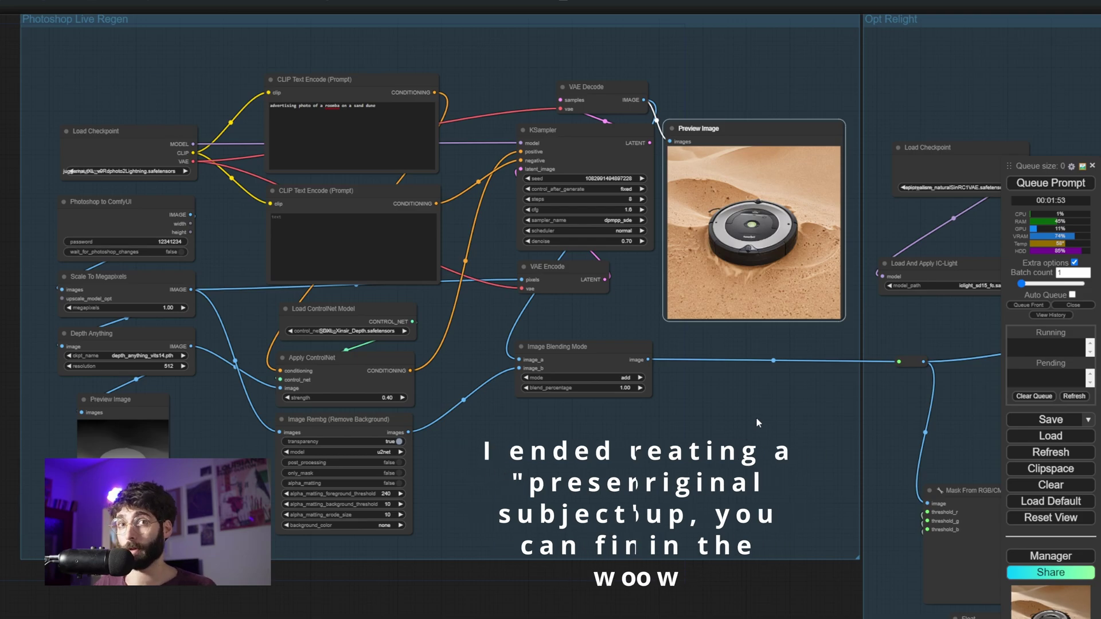
Bring the Opt Relight group's Remap Image Range and final relit Roomba preview into close view.
{"action": "scroll", "coordinate": [758, 421], "scroll_direction": "down", "scroll_amount": 5}
{"action": "left_click_drag", "start_coordinate": [758, 421], "coordinate": [0, 390]}
{"action": "left_click_drag", "start_coordinate": [436, 448], "coordinate": [243, 448]}
{"action": "left_click_drag", "start_coordinate": [779, 436], "coordinate": [745, 436]}
{"action": "scroll", "coordinate": [821, 394], "scroll_direction": "up", "scroll_amount": 5}
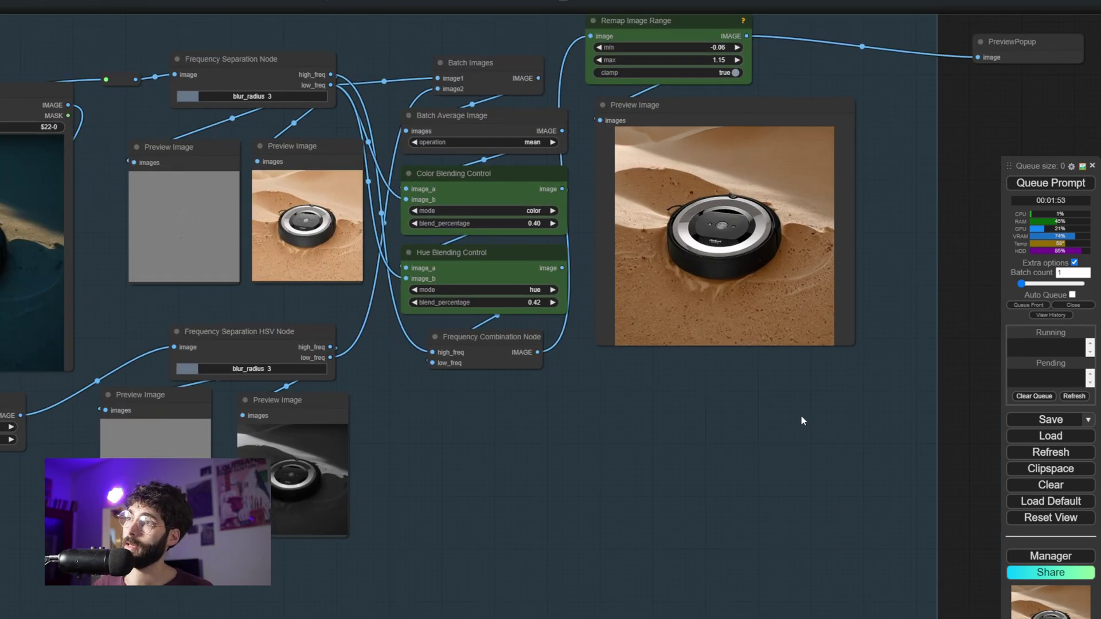
{"action": "scroll", "coordinate": [852, 310], "scroll_direction": "up", "scroll_amount": 5}
{"action": "left_click_drag", "start_coordinate": [855, 310], "coordinate": [871, 349]}
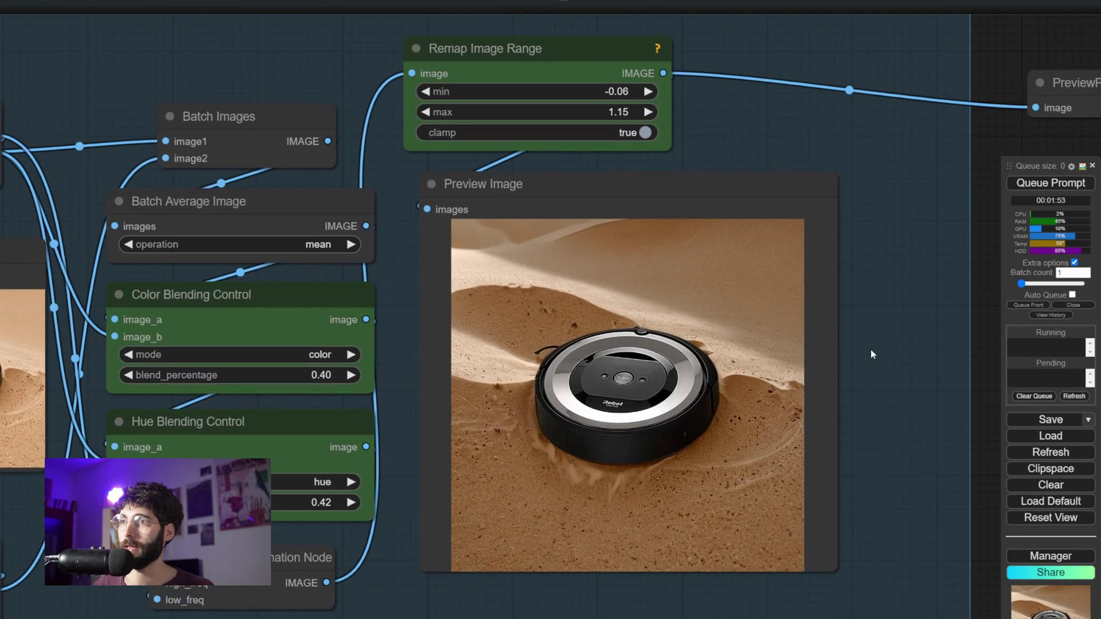